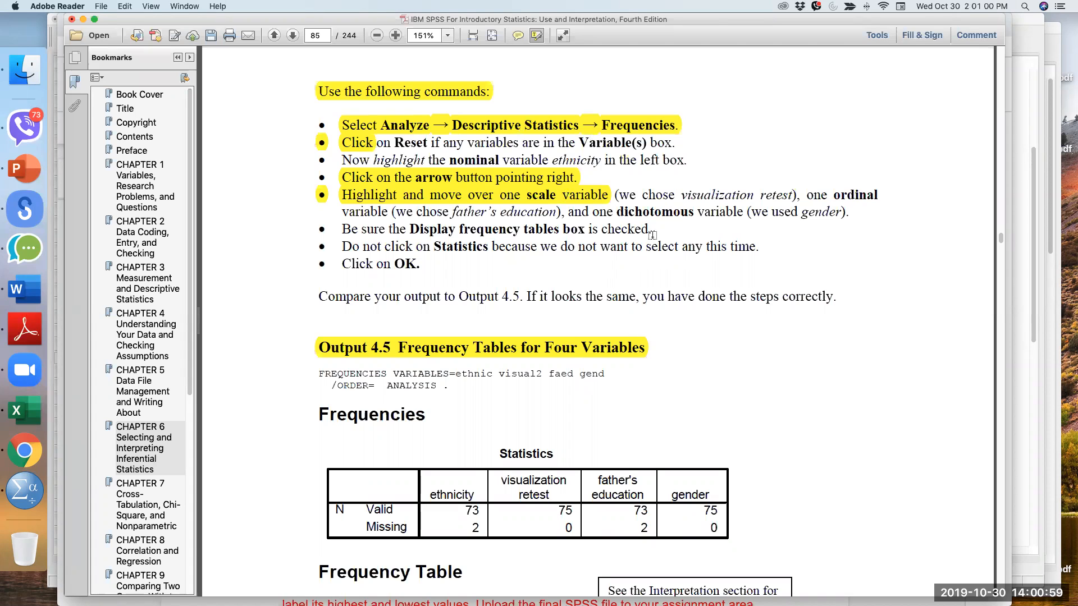
- Read the textbook's Frequencies instructions and examine the Statistics and ethnicity tables in Output 4.5
scroll(532, 384, "down", 1)
scroll(532, 385, "down", 1)
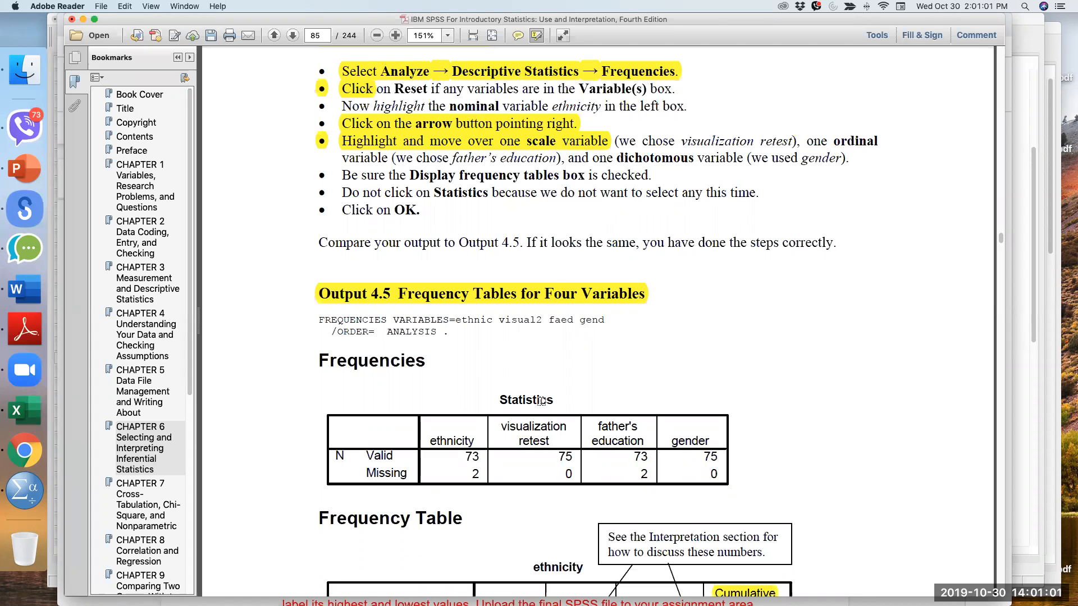
scroll(538, 415, "down", 1)
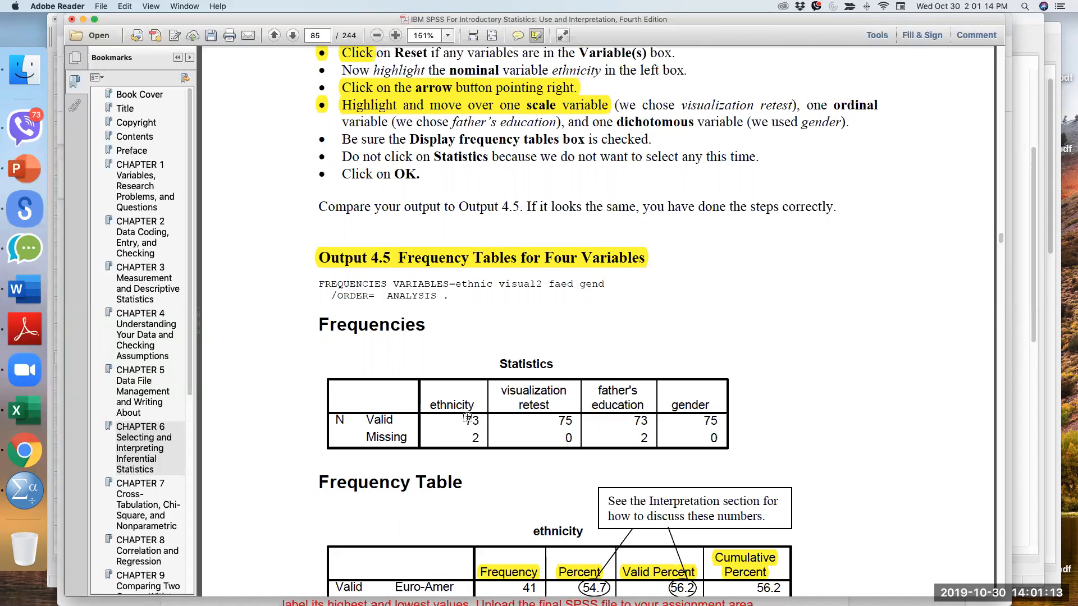
scroll(467, 418, "down", 5)
scroll(459, 432, "down", 4)
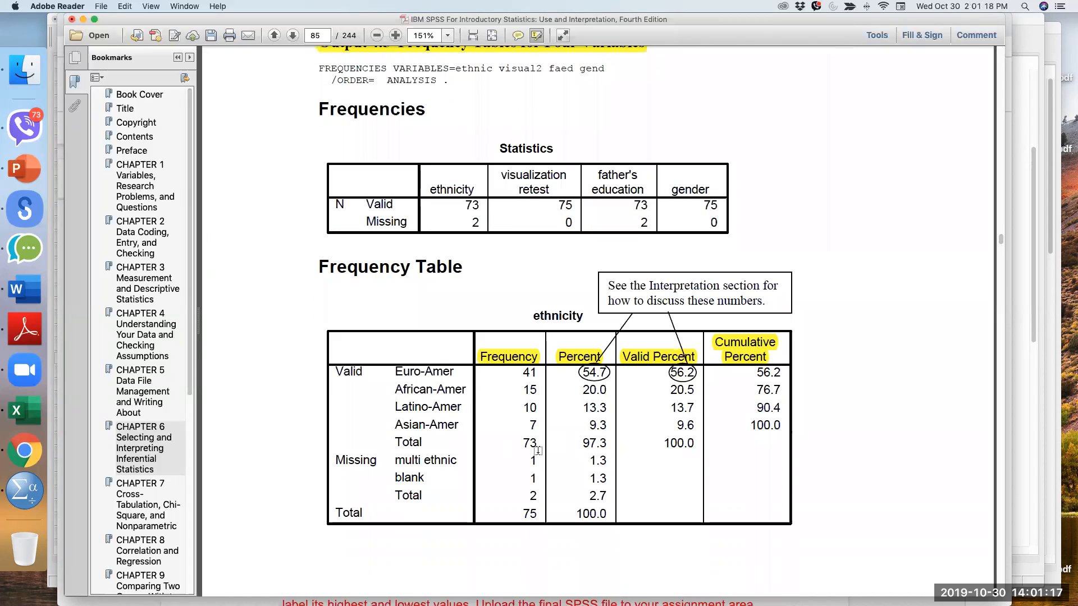
scroll(538, 450, "up", 1)
scroll(537, 451, "up", 2)
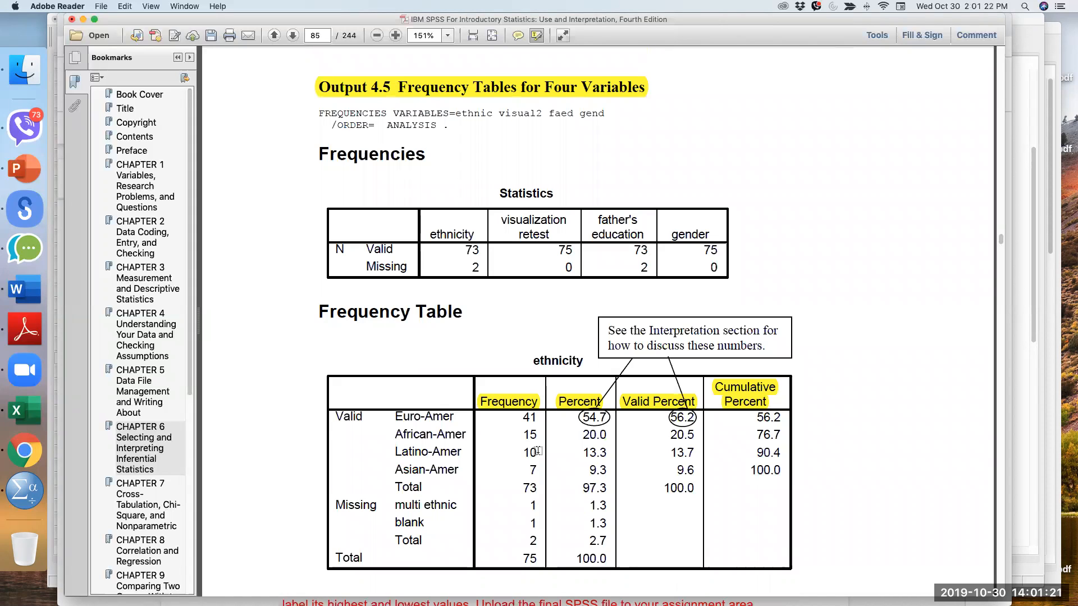
- Switch to SPSS Statistics and start a Frequencies analysis with "What is your gender?" (q0007) as the variable
left_click(39, 494)
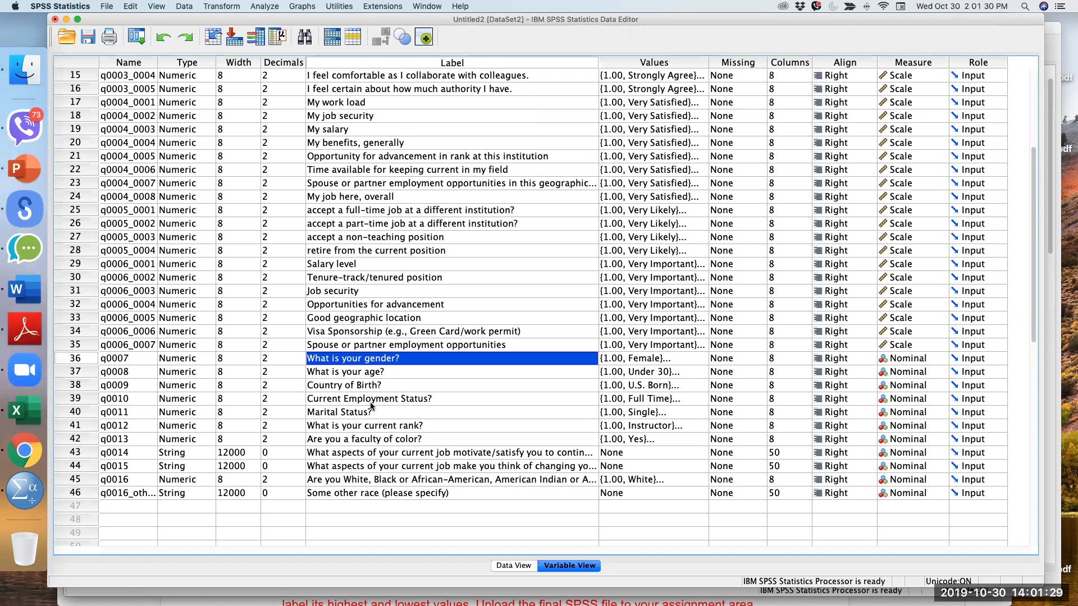
left_click(265, 7)
mouse_move(280, 32)
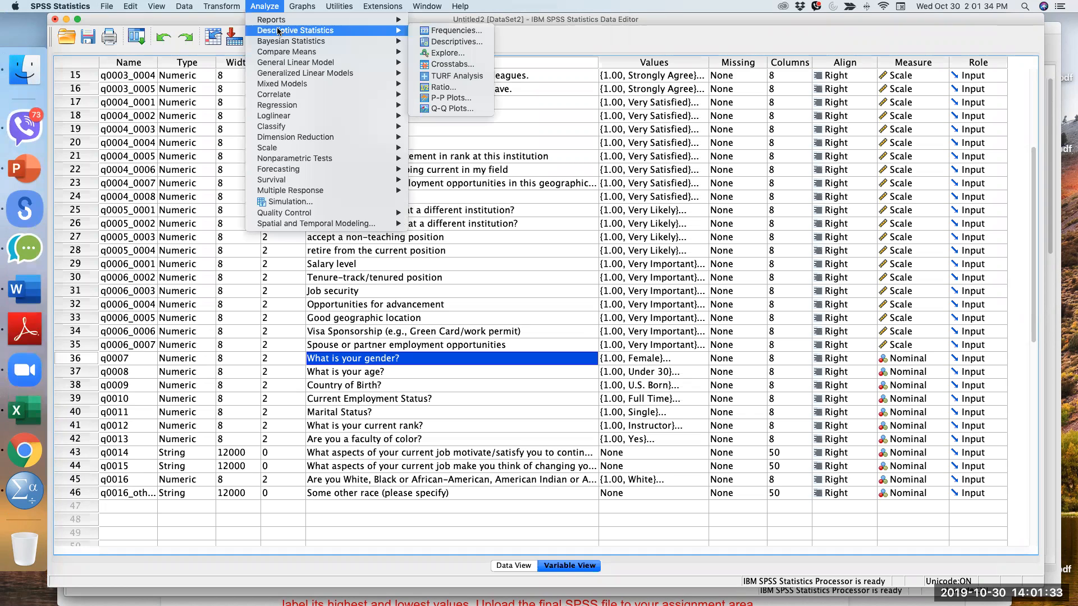
left_click(453, 31)
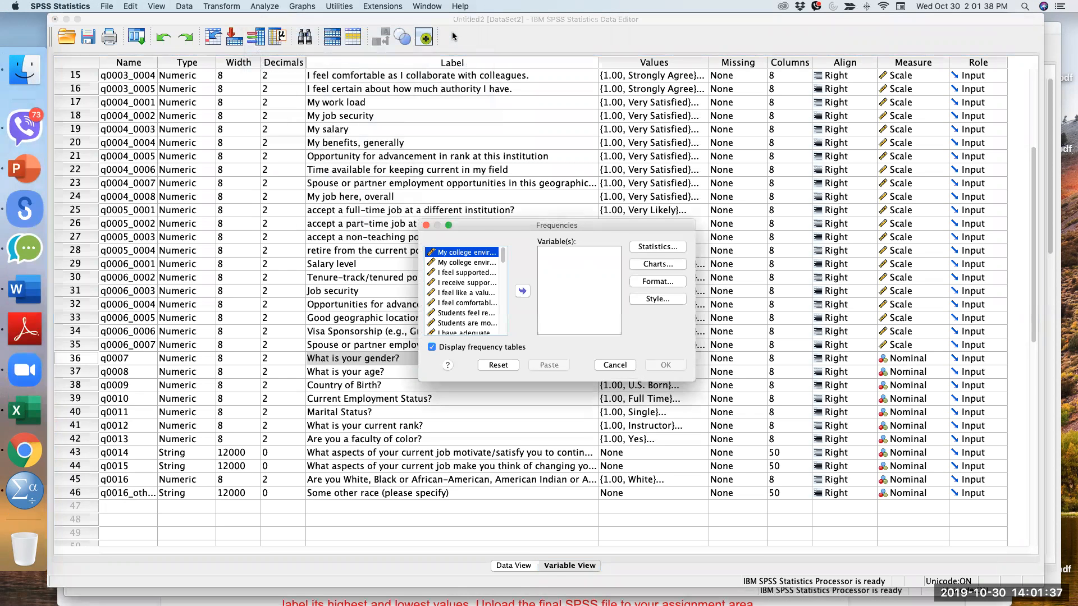
left_click_drag(503, 257, 507, 321)
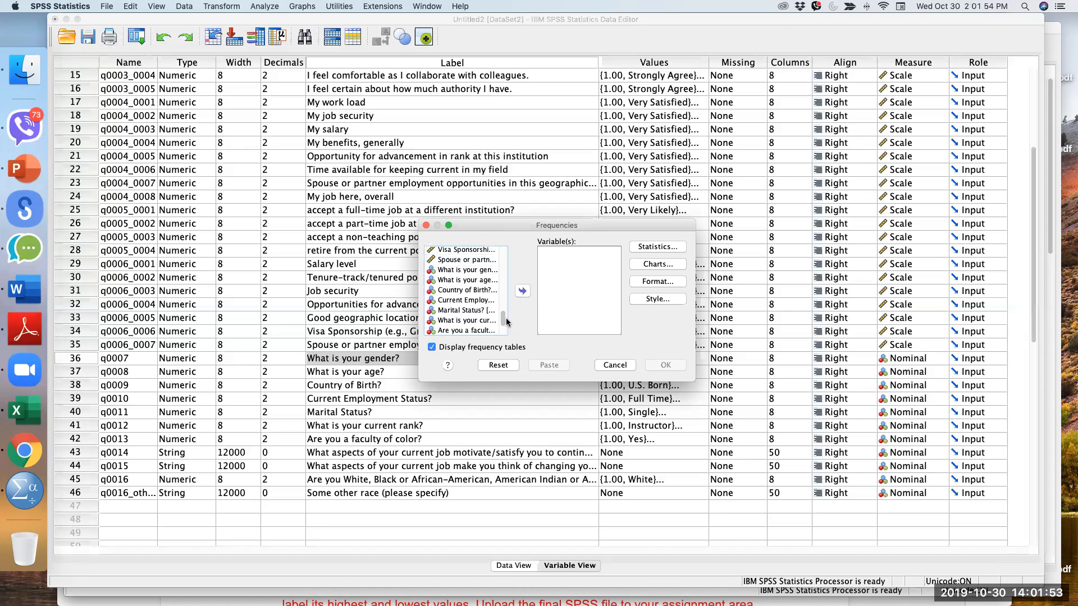
left_click(481, 274)
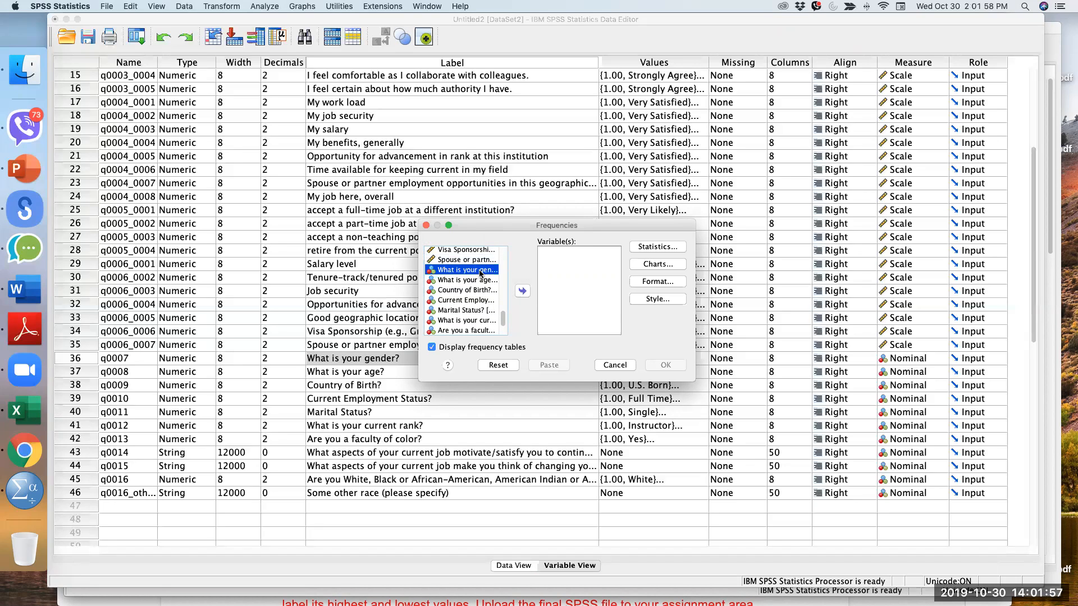
left_click(521, 291)
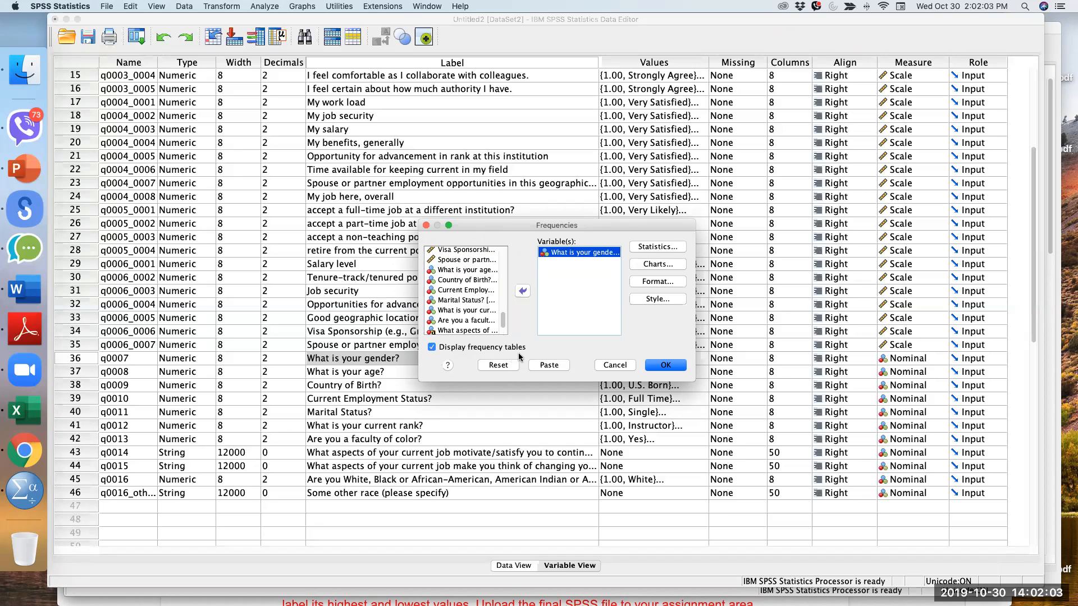
- Add bar charts showing frequencies to the gender analysis, without any extra statistics, and run it
left_click(650, 250)
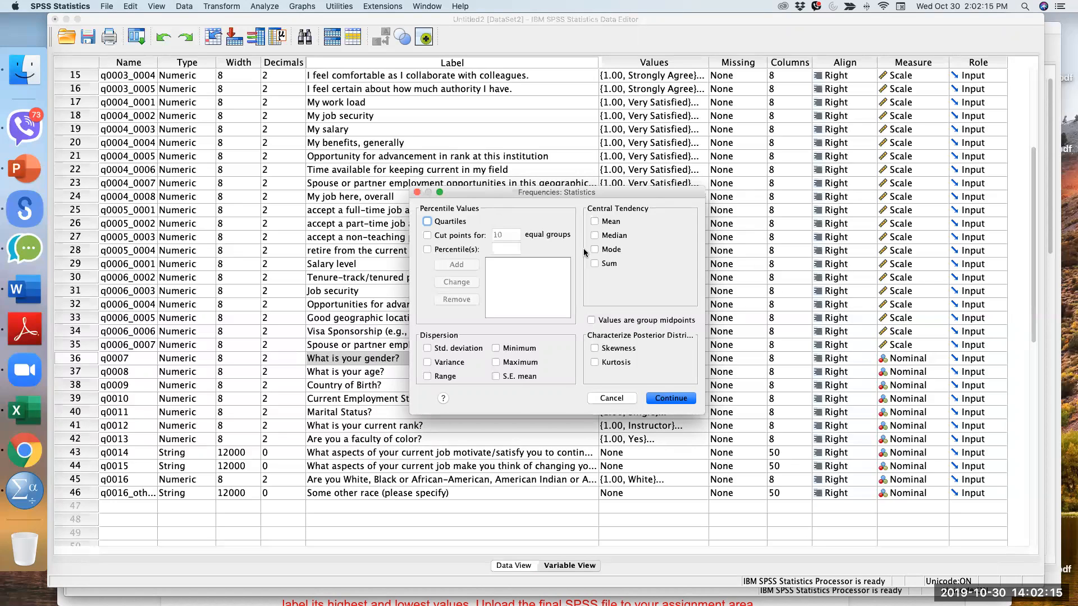
left_click(611, 398)
left_click(657, 268)
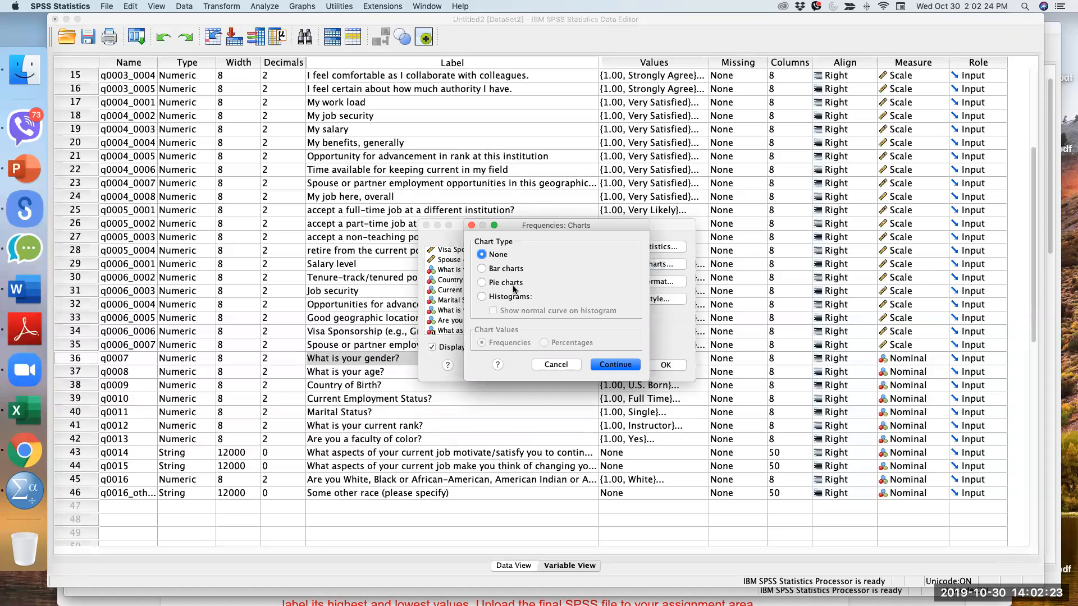
left_click(482, 269)
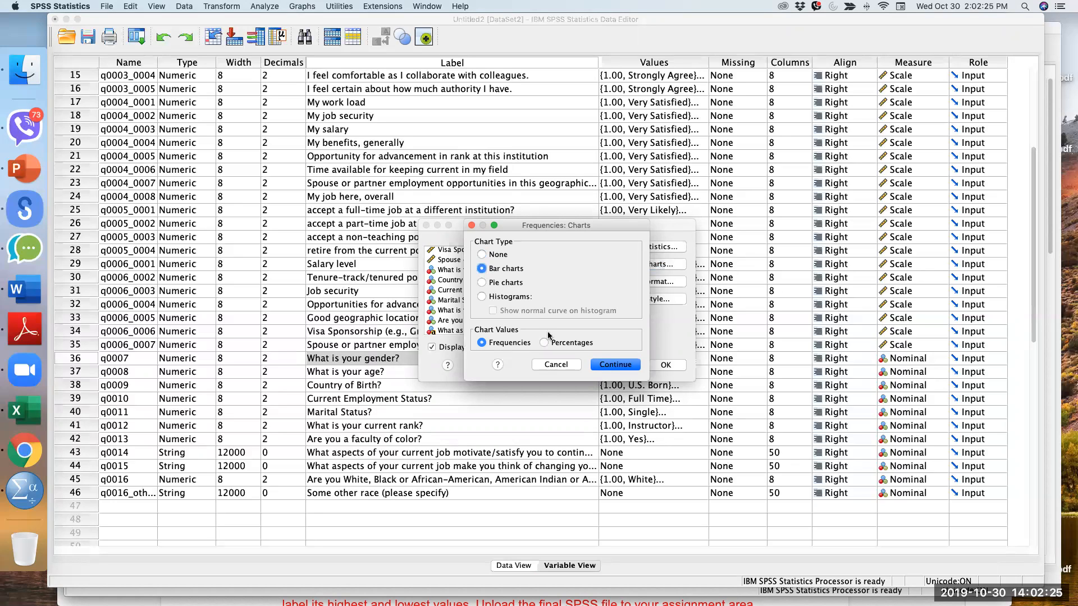
left_click(606, 366)
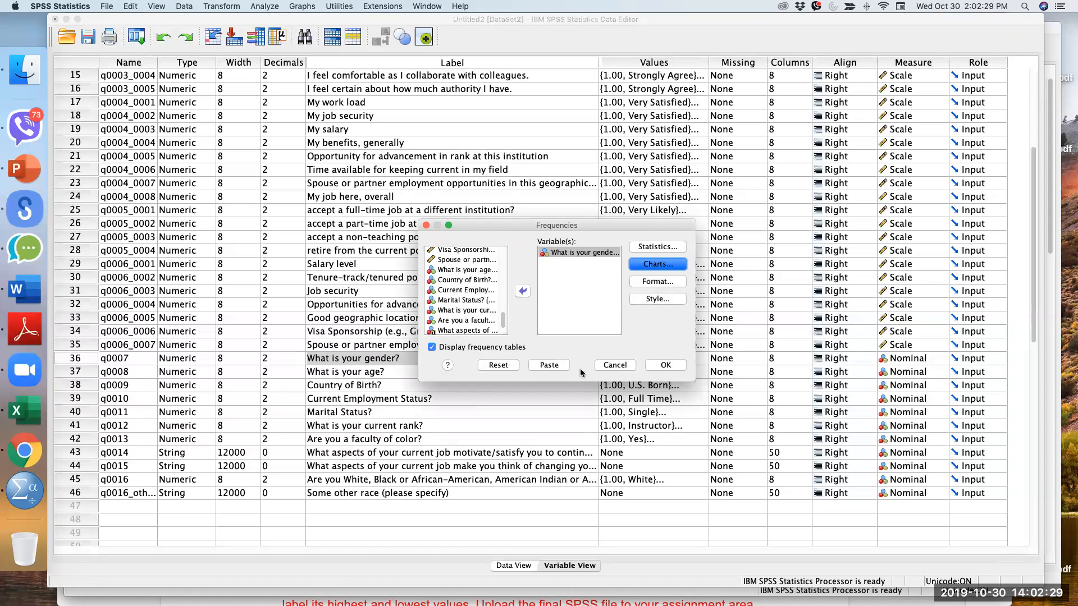
left_click(668, 364)
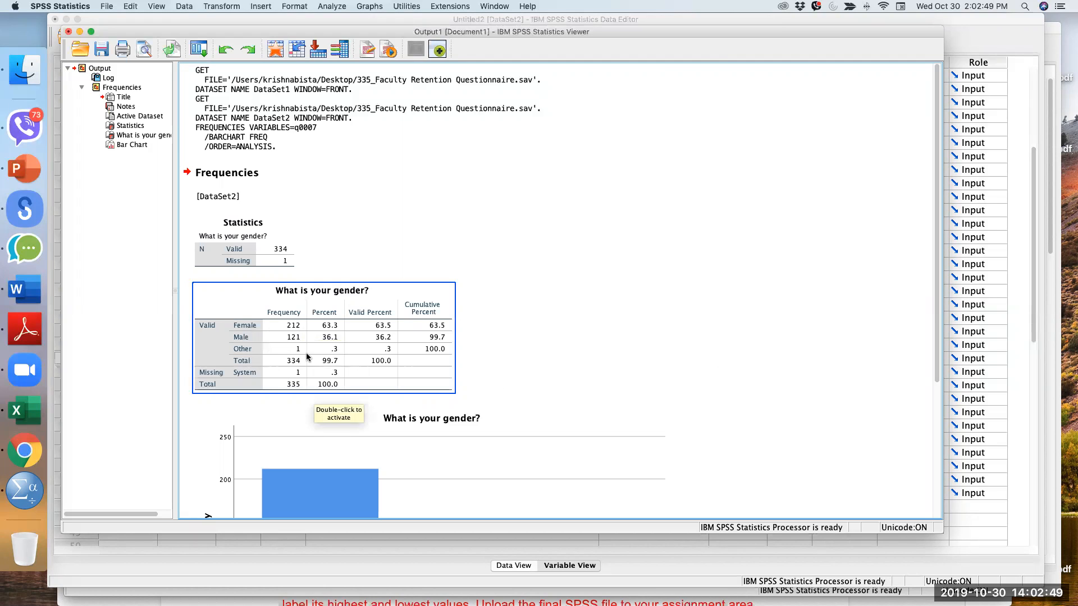
- Examine the gender output, comparing valid and missing counts, the percentages in the frequency table and the bar chart
scroll(303, 364, "down", 5)
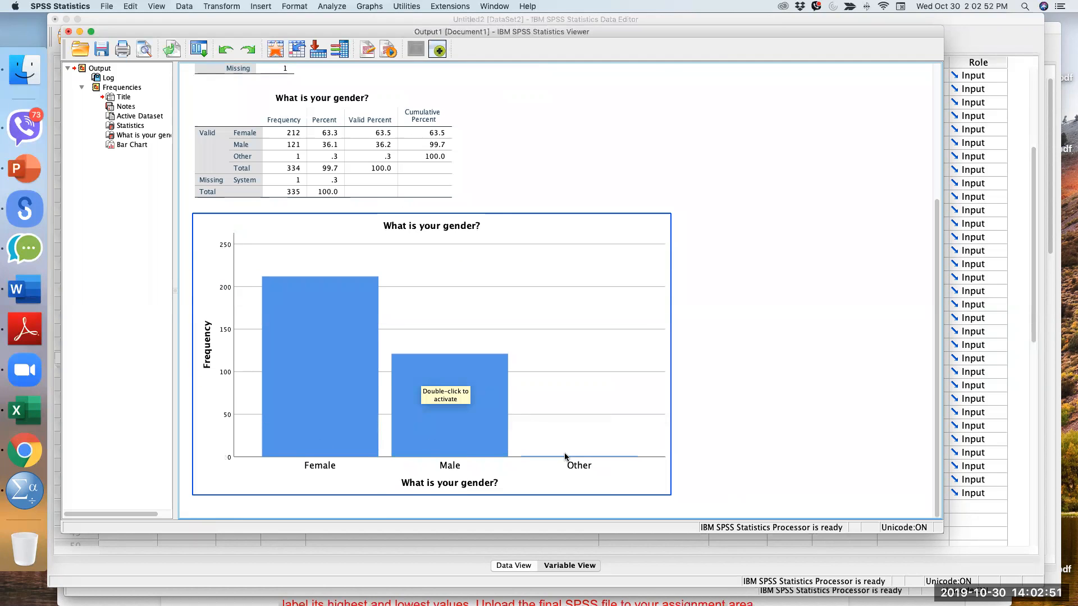
scroll(241, 353, "up", 2)
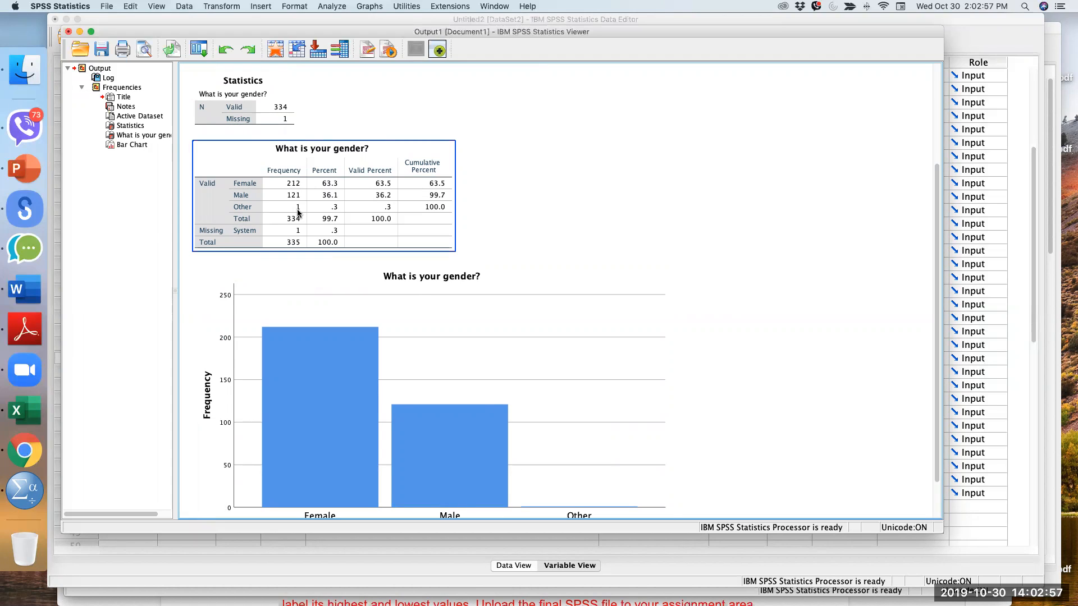
left_click(393, 324)
left_click(354, 210)
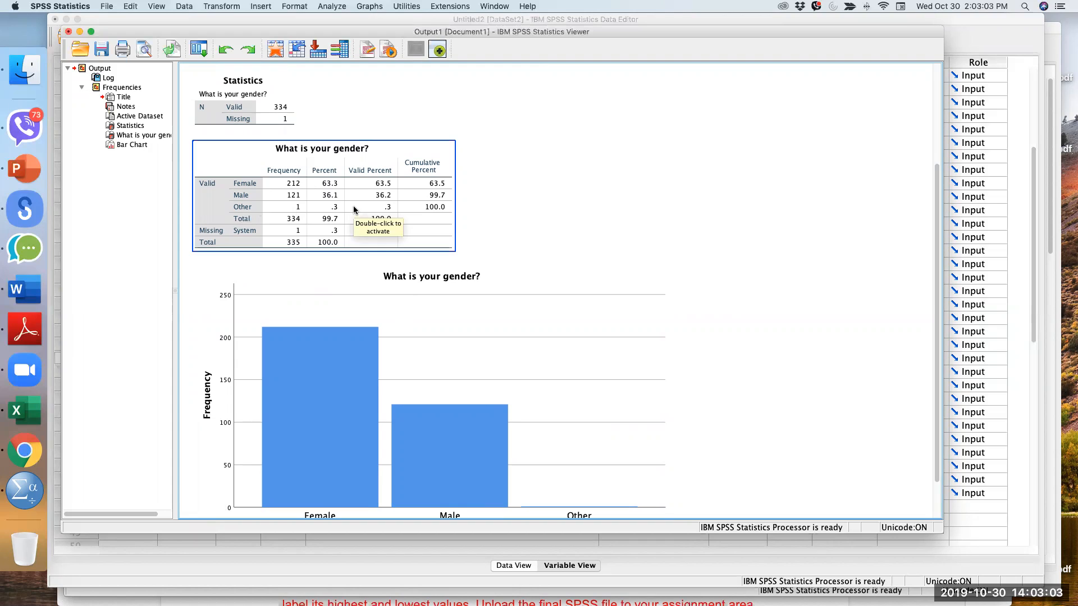
left_click(282, 121)
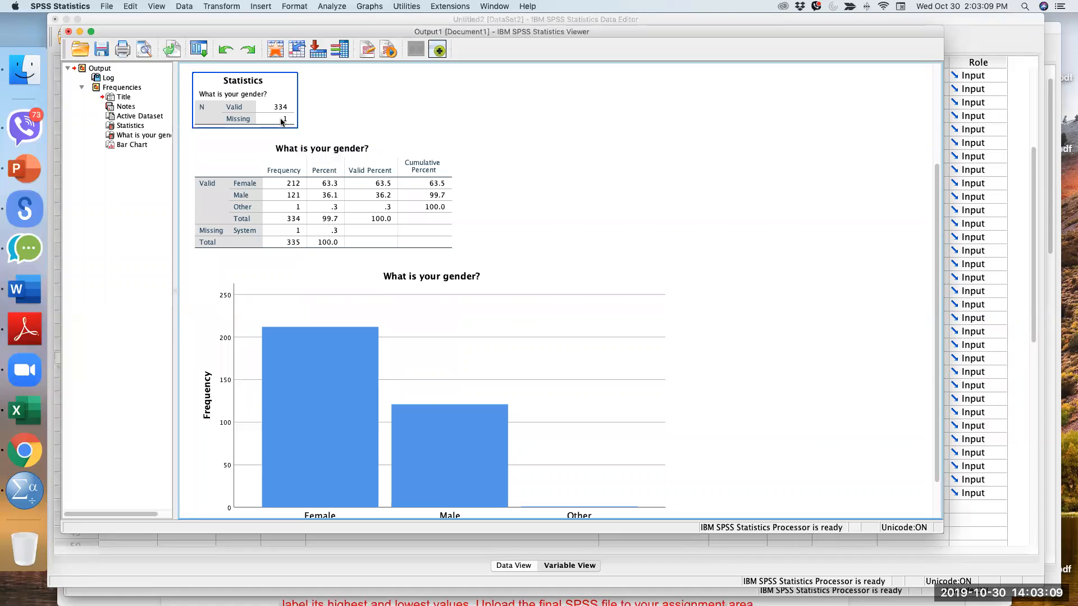
left_click(315, 272)
left_click(298, 242)
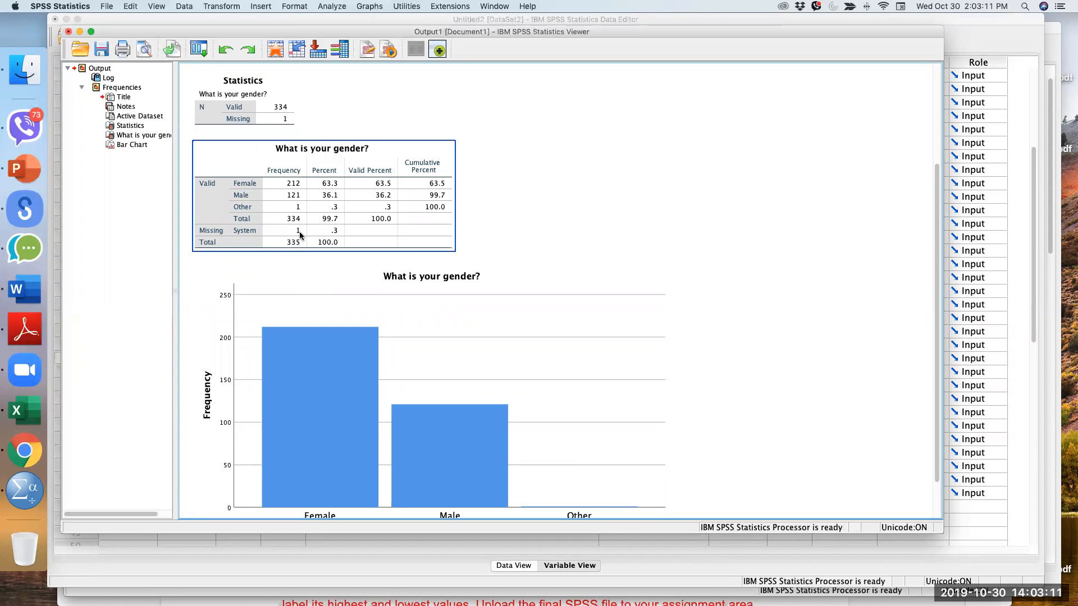
left_click(312, 270)
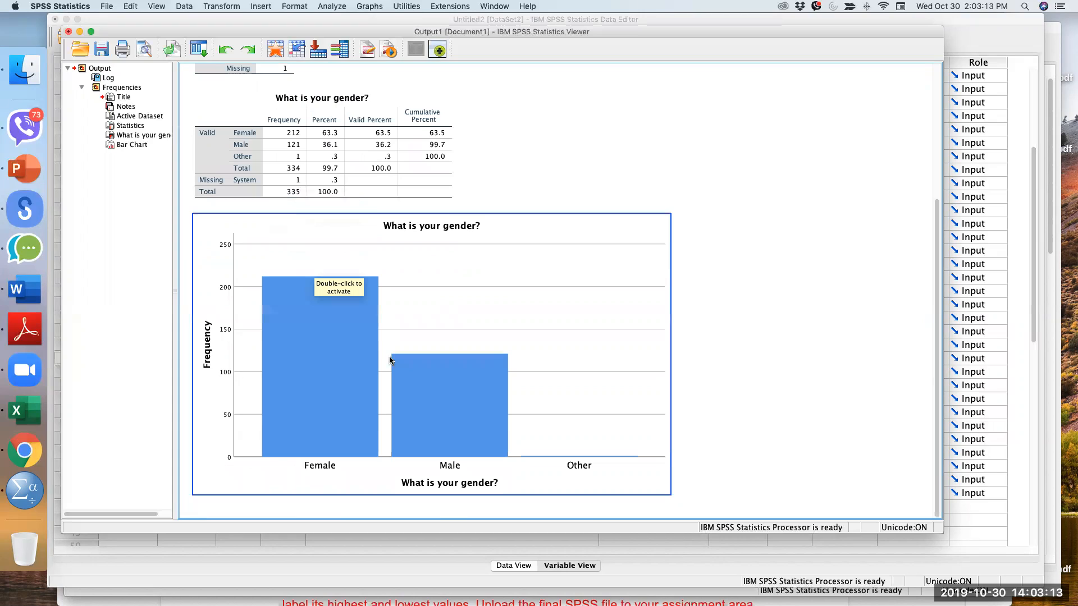
scroll(414, 438, "up", 3)
left_click(377, 226)
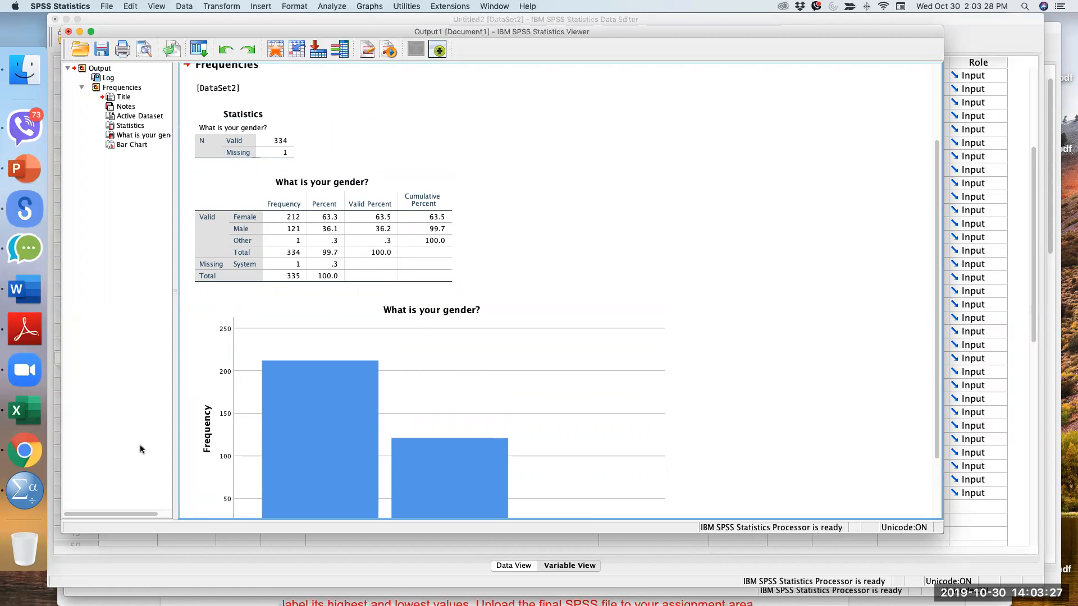
- Bring up the 335_Faculty Retention Questionnaire.sav dataset and display its case data
right_click(36, 490)
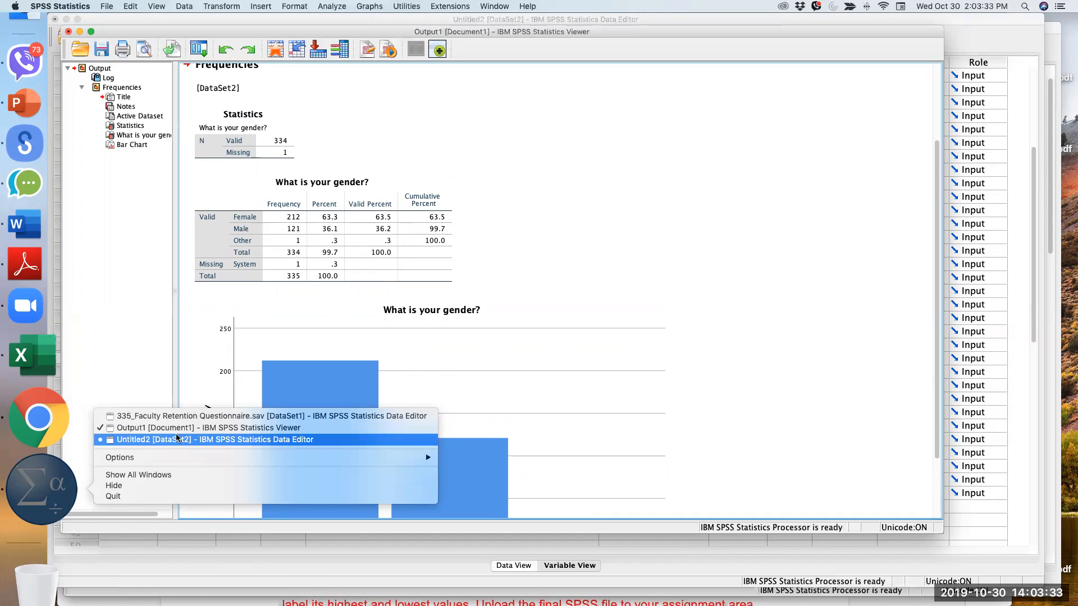
left_click(178, 417)
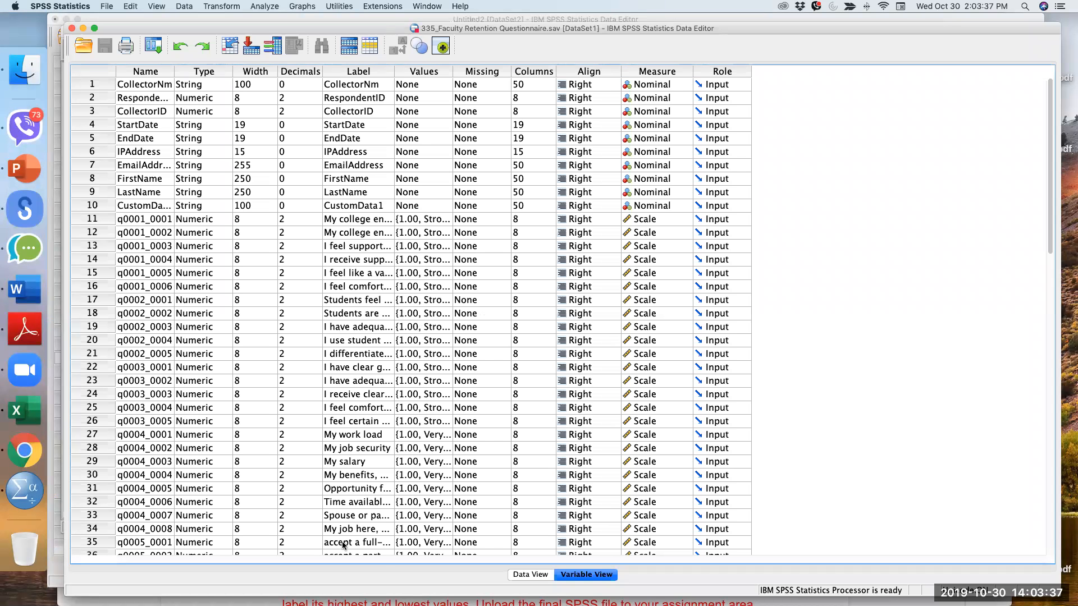
left_click(526, 575)
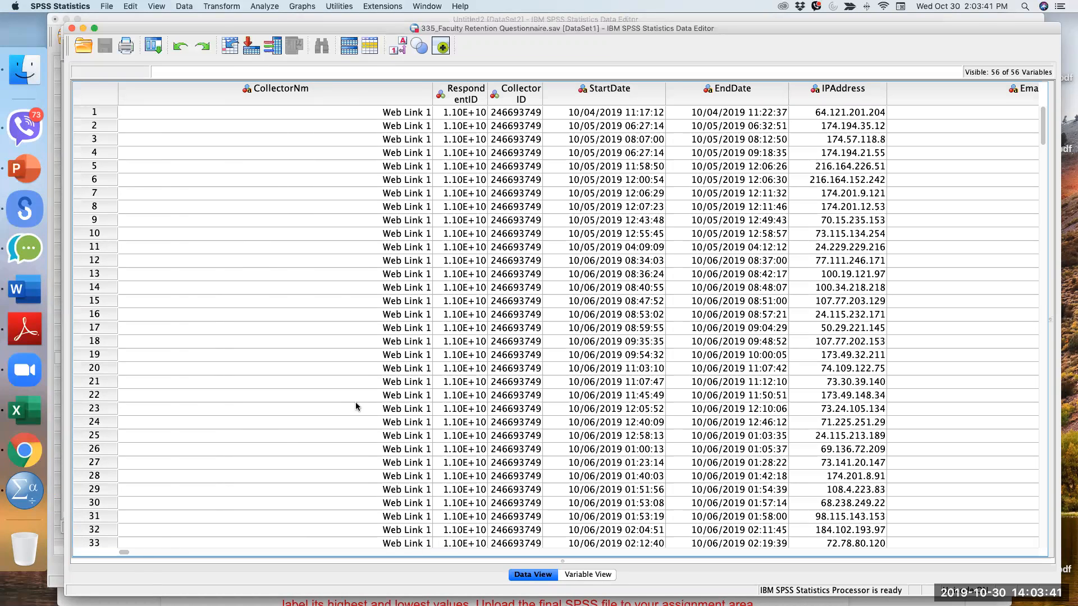
- Sort the cases in descending order by the gender variable q0007
left_click(482, 219)
left_click_drag(289, 94, 449, 90)
left_click(24, 451)
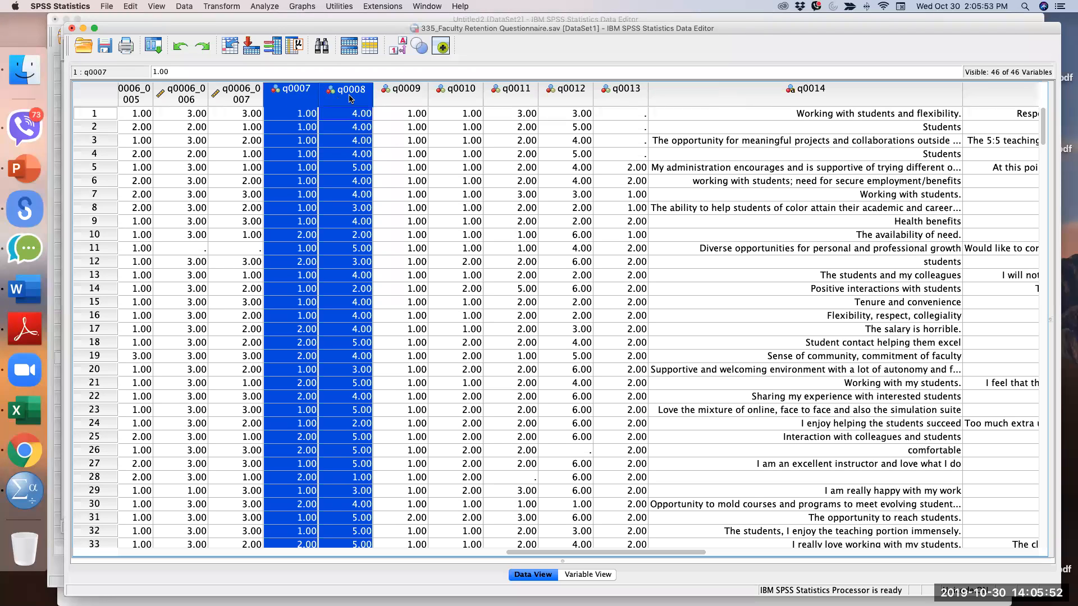
left_click(455, 140)
left_click(299, 92)
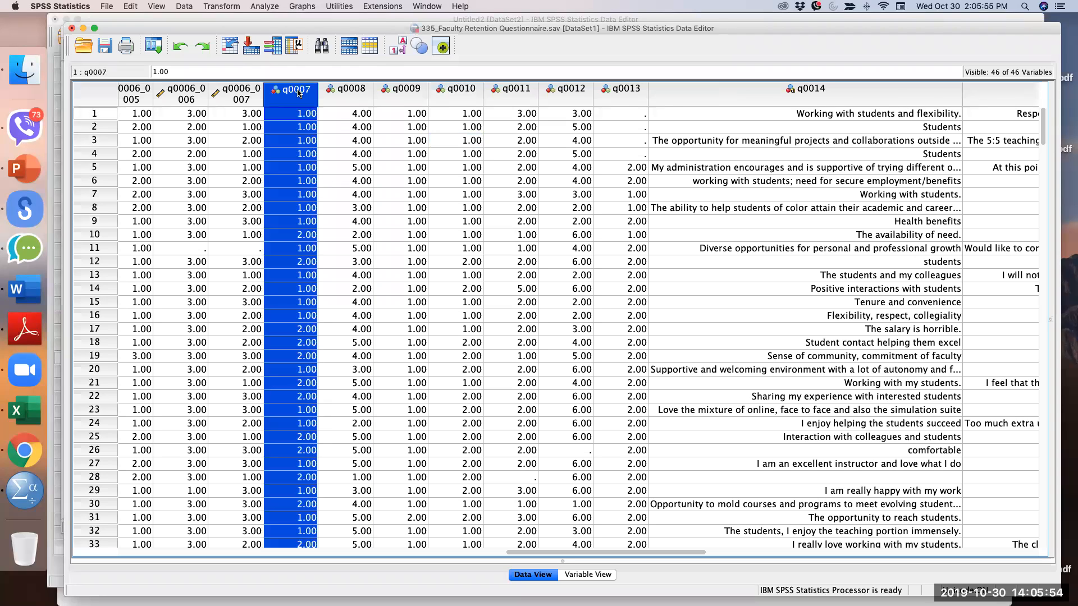
right_click(299, 93)
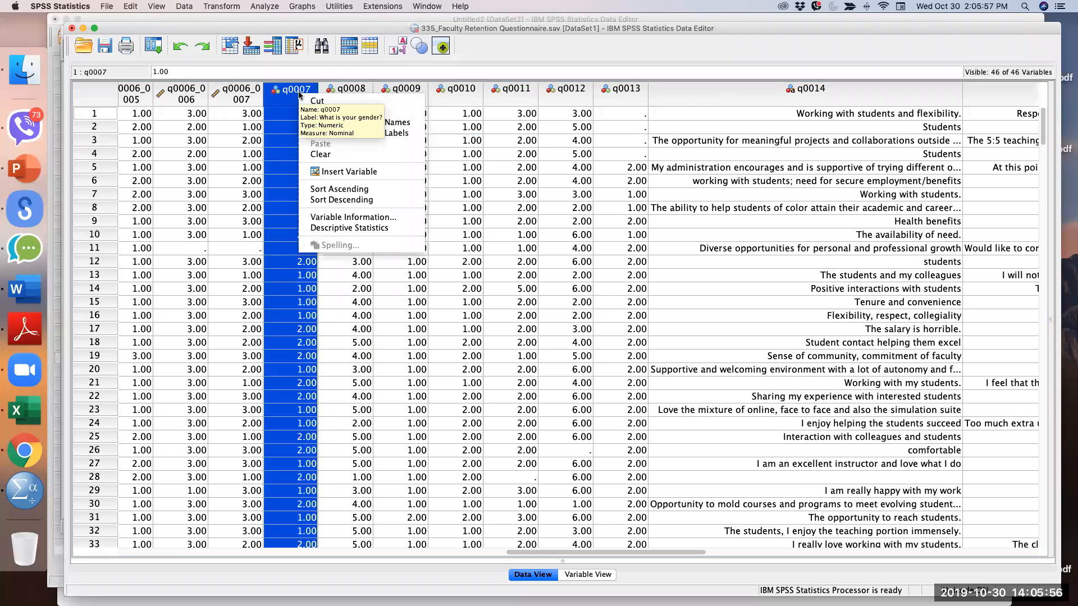
left_click(332, 200)
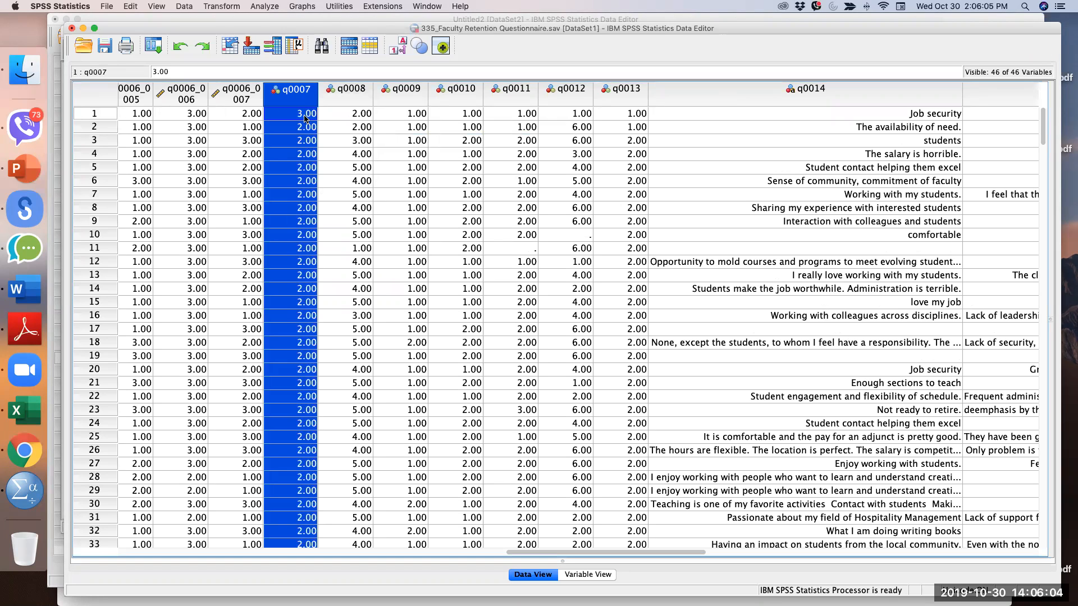
- Delete the first case, the one with gender value 3.00, from the dataset
left_click(89, 114)
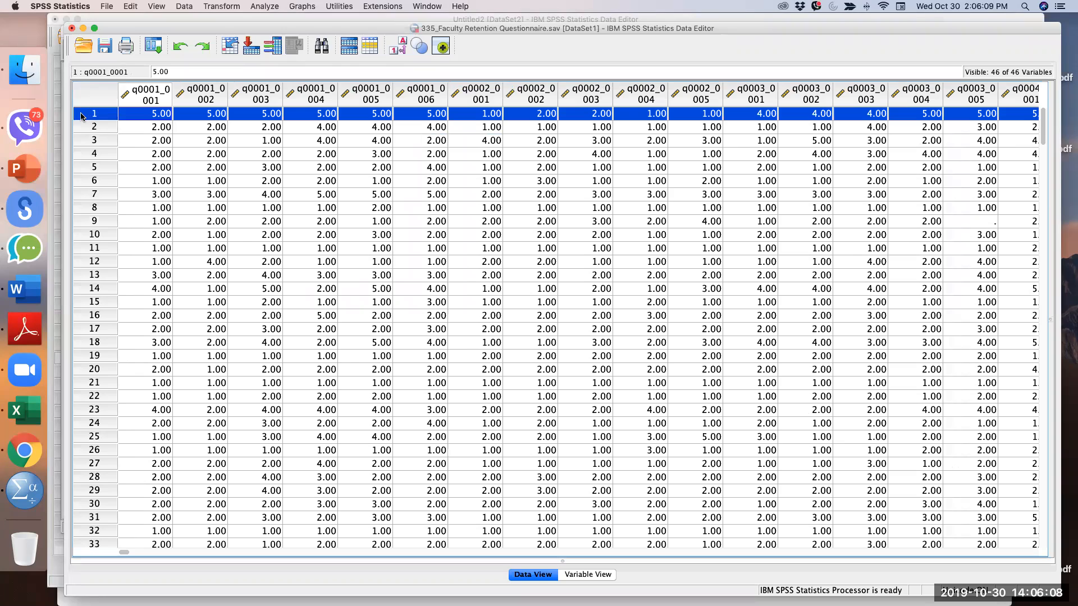
right_click(82, 116)
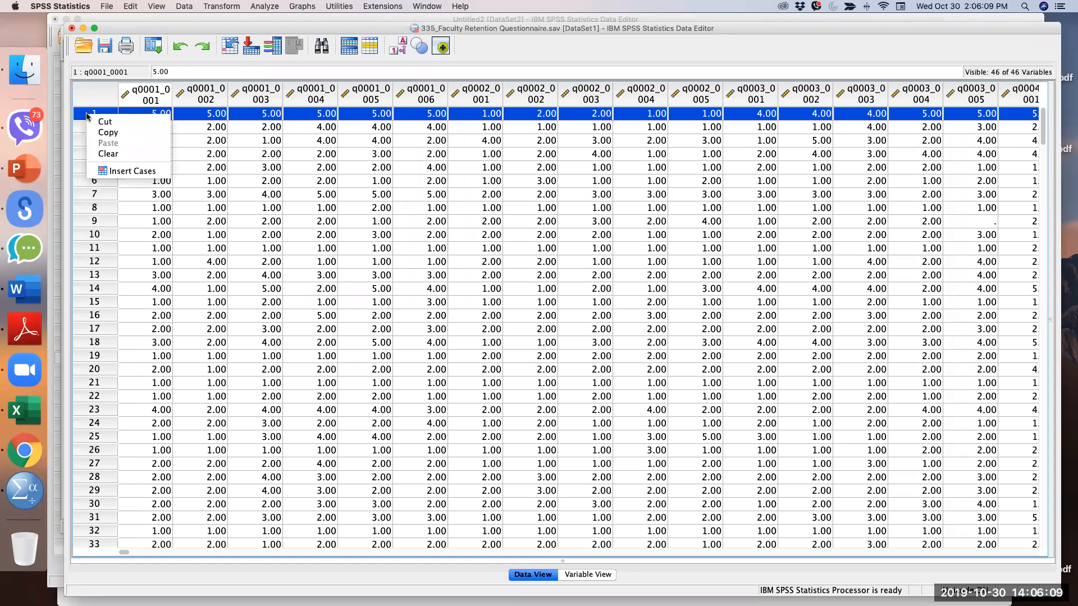
left_click(109, 154)
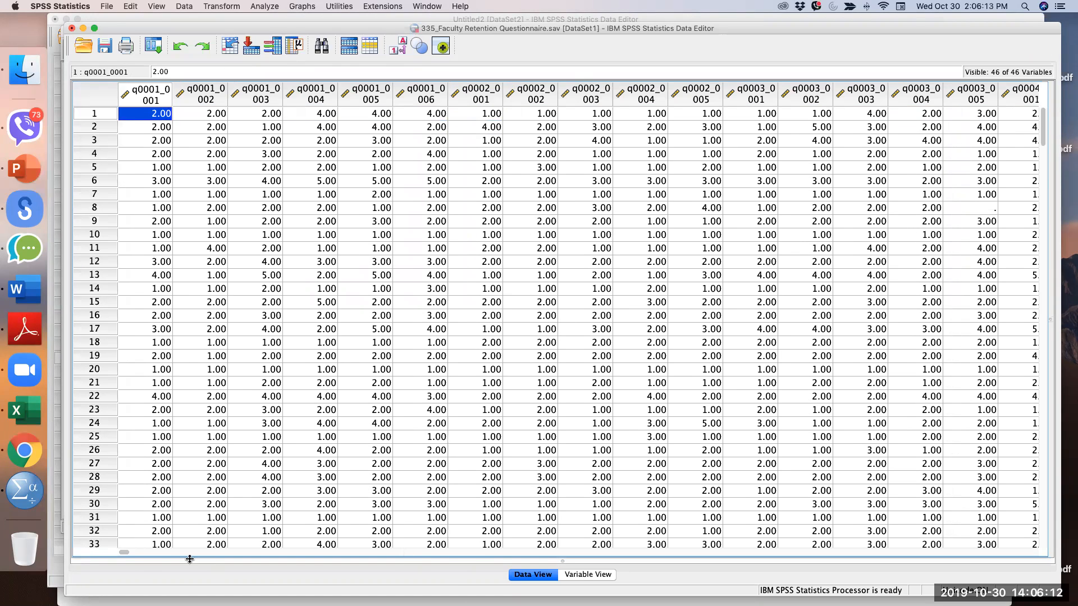
- Check the gender column q0007 in the case data and run a Frequencies analysis on "What is your gender?" with a frequency table
left_click_drag(125, 552, 513, 551)
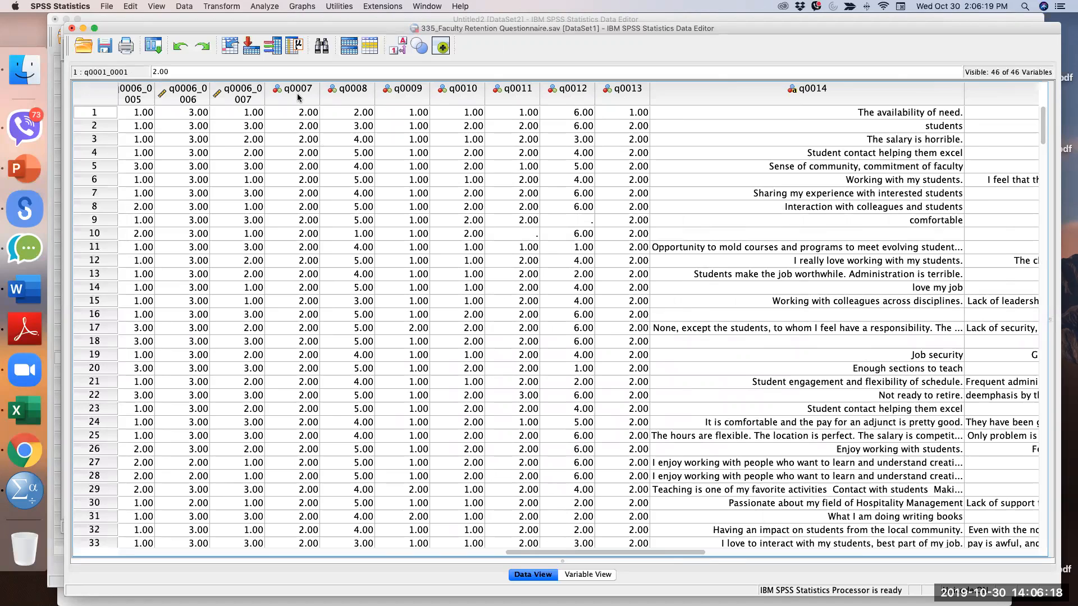
mouse_move(298, 98)
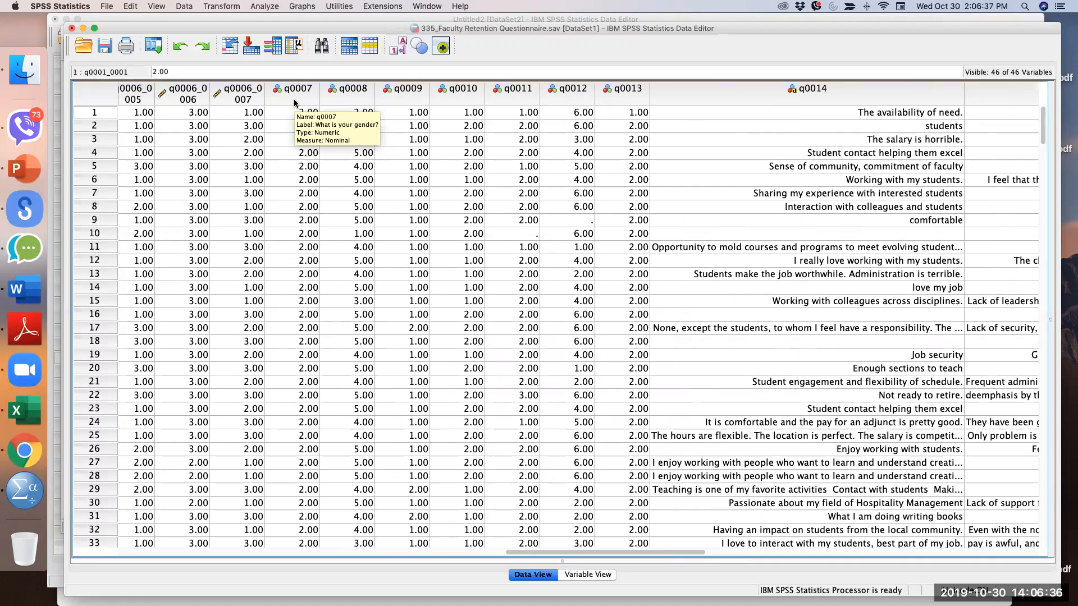
left_click(264, 7)
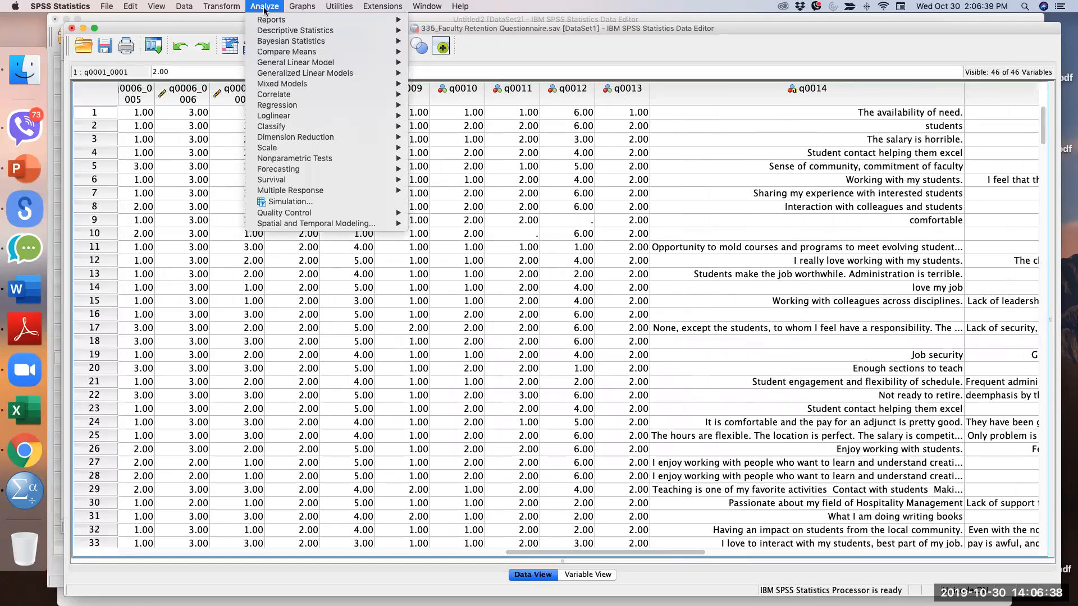
mouse_move(289, 30)
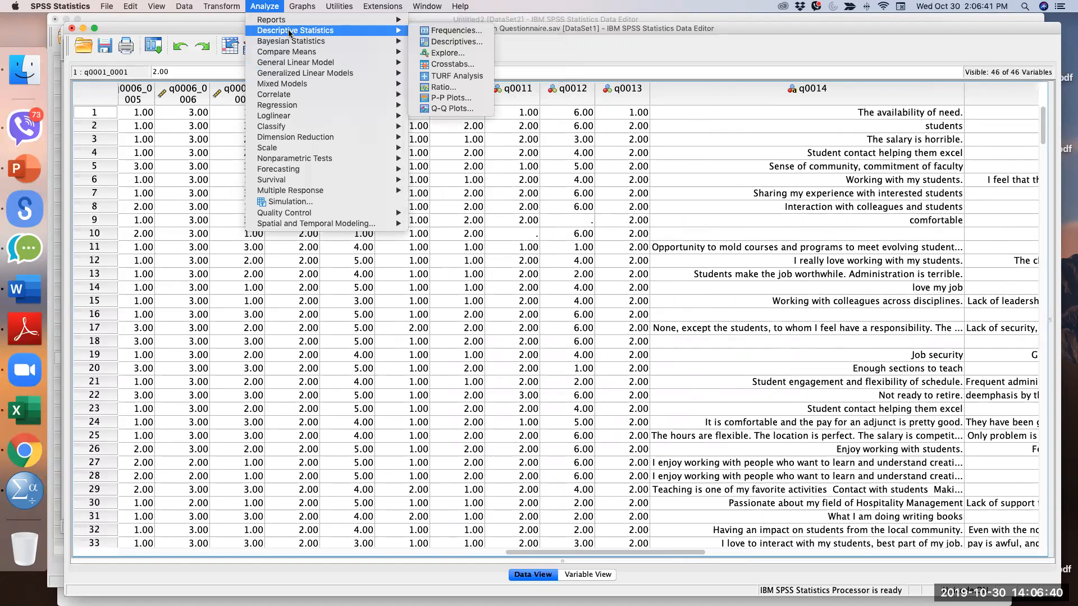
left_click(449, 32)
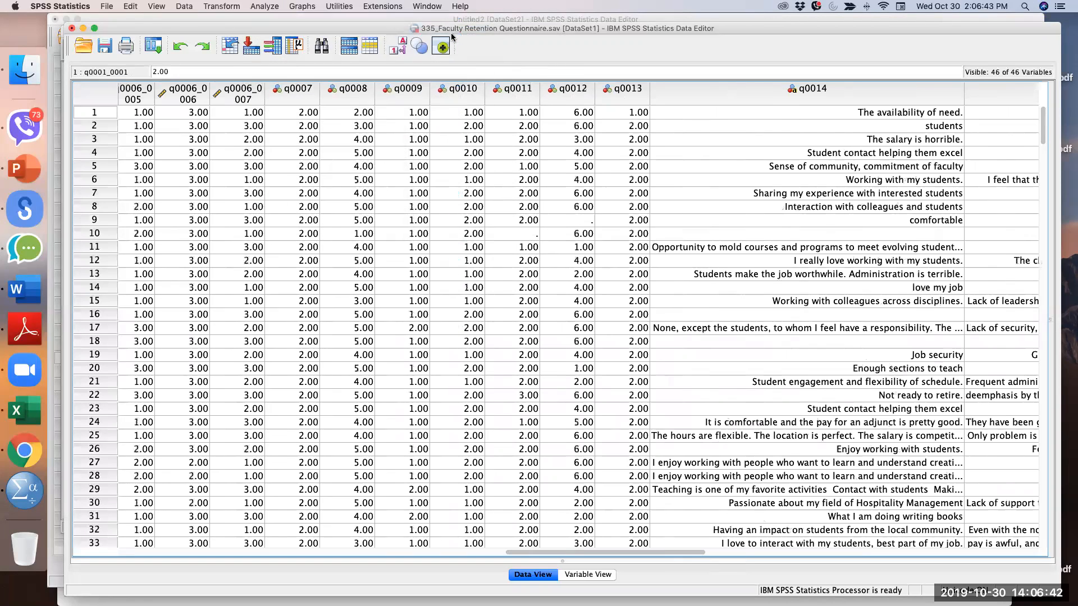
scroll(501, 312, "down", 3)
scroll(501, 312, "down", 5)
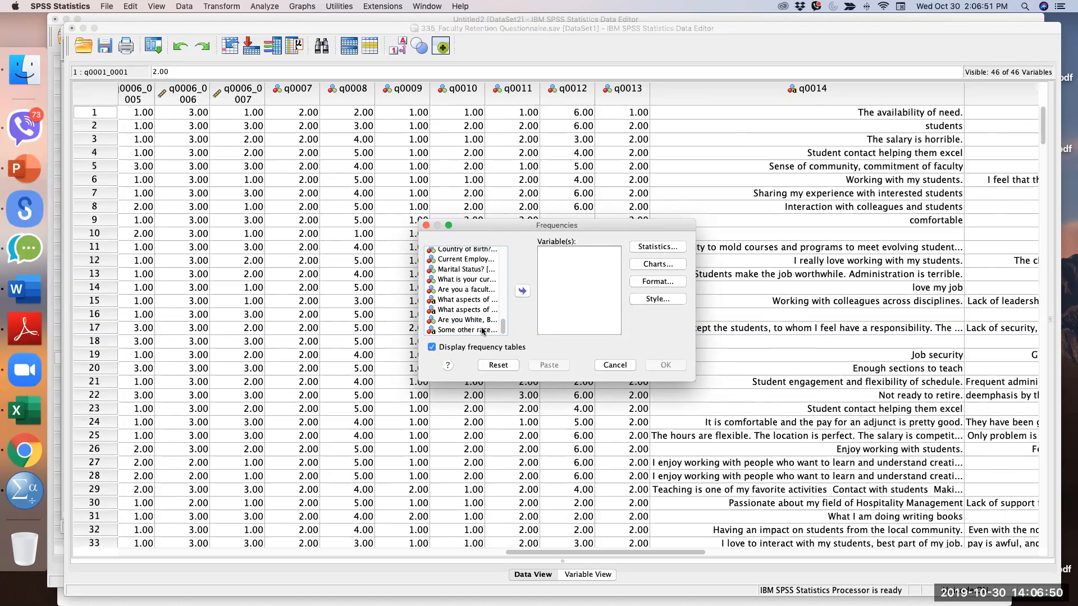
scroll(504, 326, "up", 3)
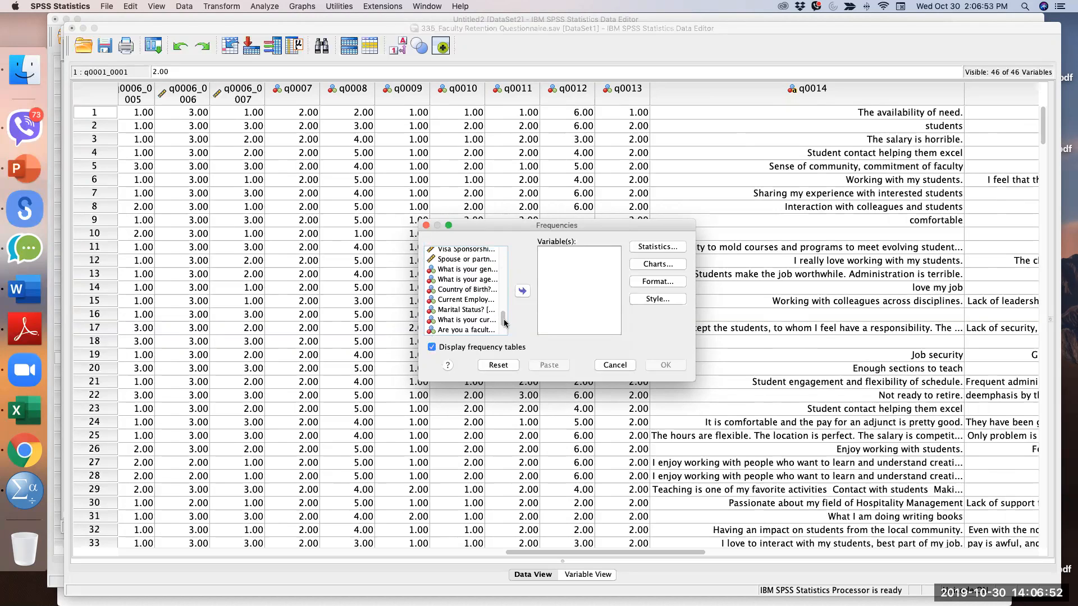
left_click(481, 270)
left_click(522, 290)
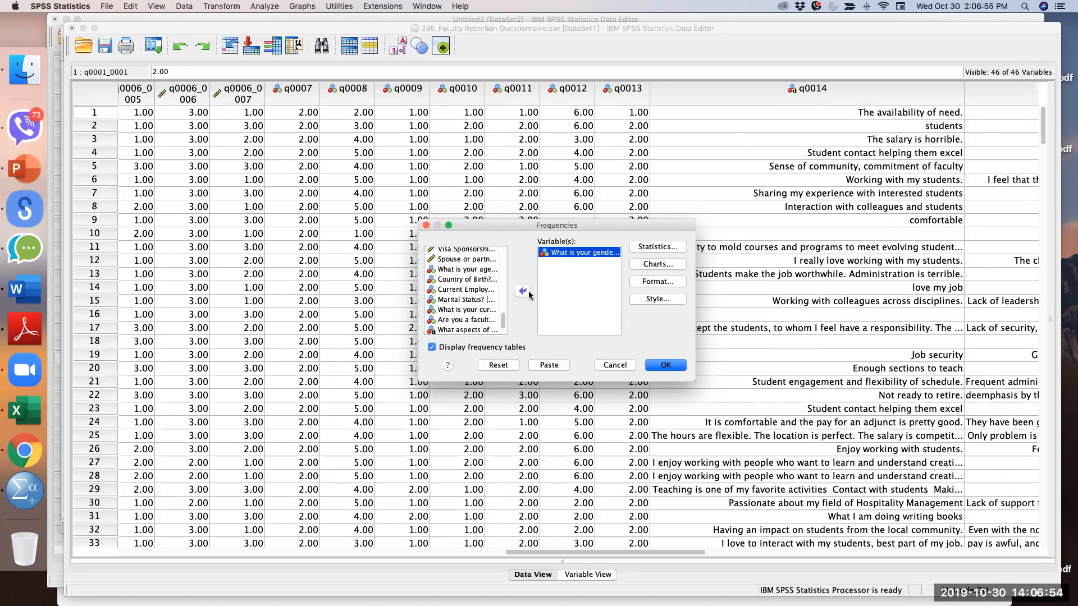
left_click(662, 364)
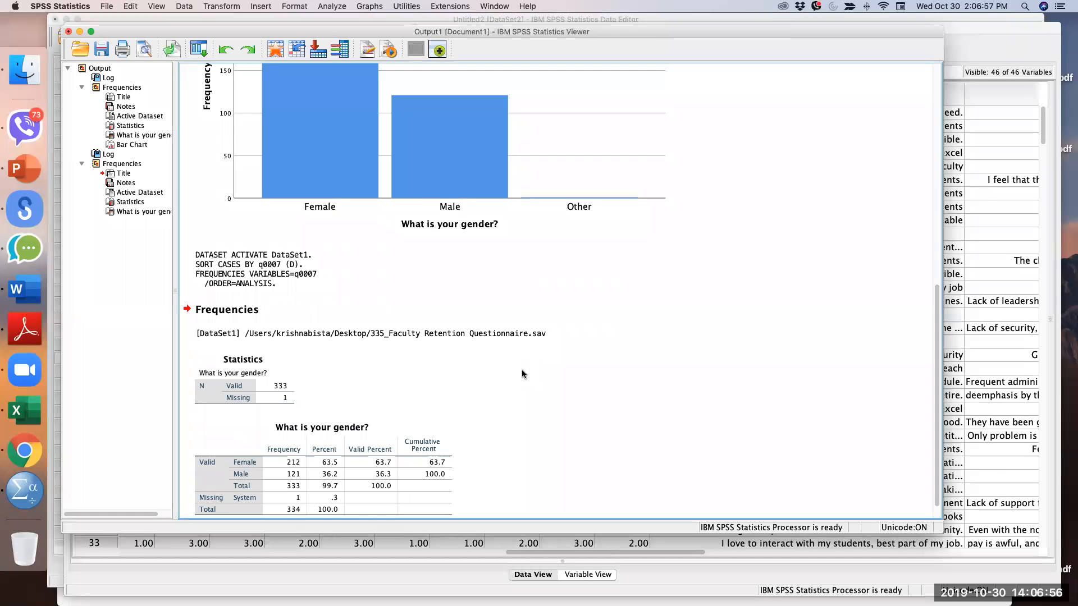
- Compare the new gender frequency table with the earlier one that still includes the "Other" category
left_click(321, 493)
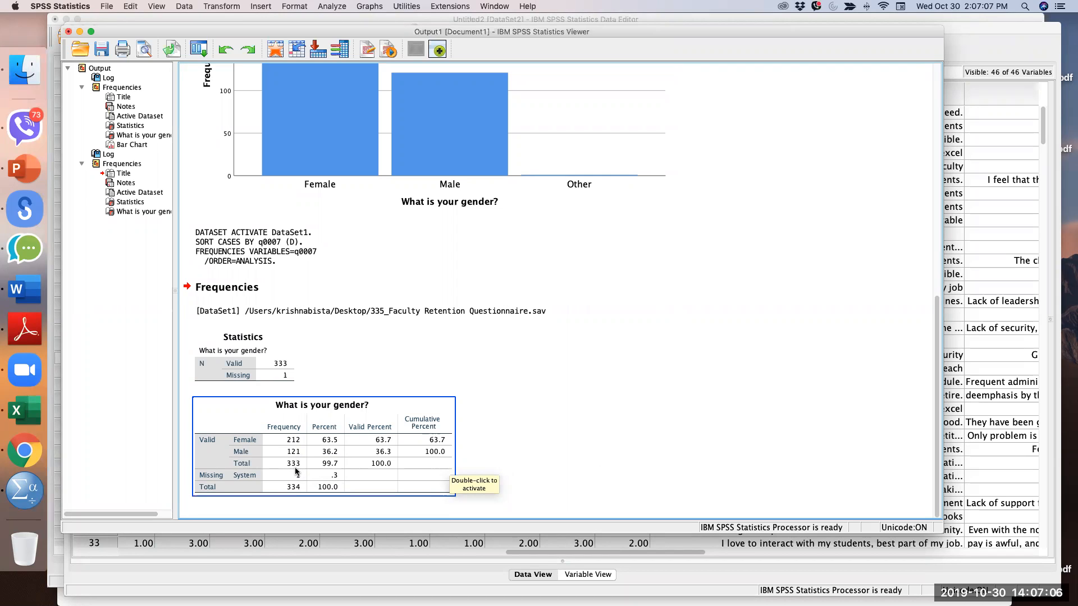
left_click(332, 338)
scroll(405, 348, "up", 5)
left_click(405, 348)
left_click(344, 199)
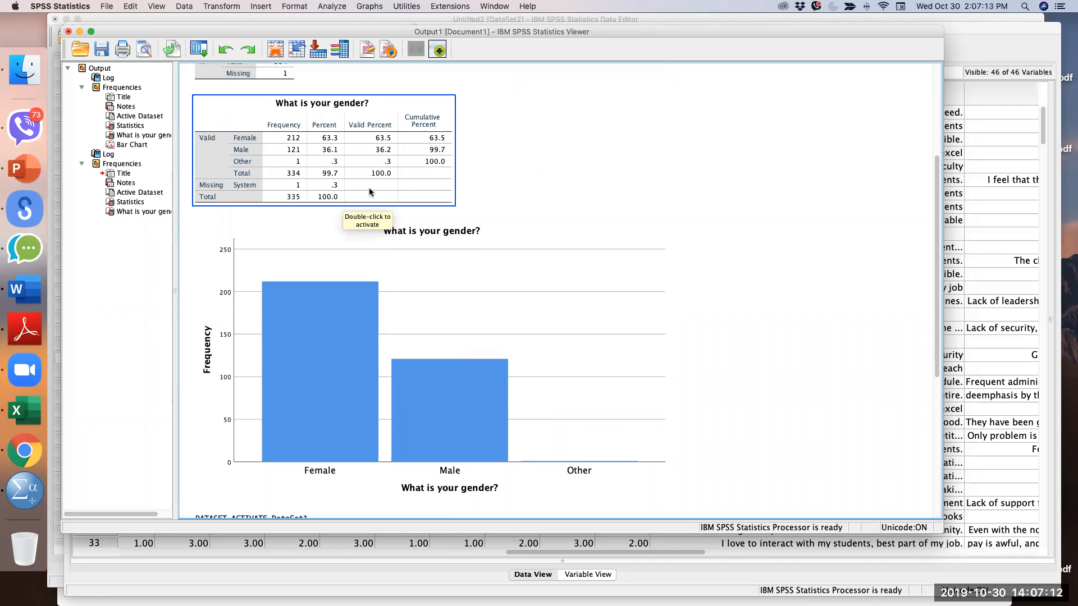
- Show the variable definitions of the faculty retention dataset and widen the Label column to fit the full question texts
left_click(407, 553)
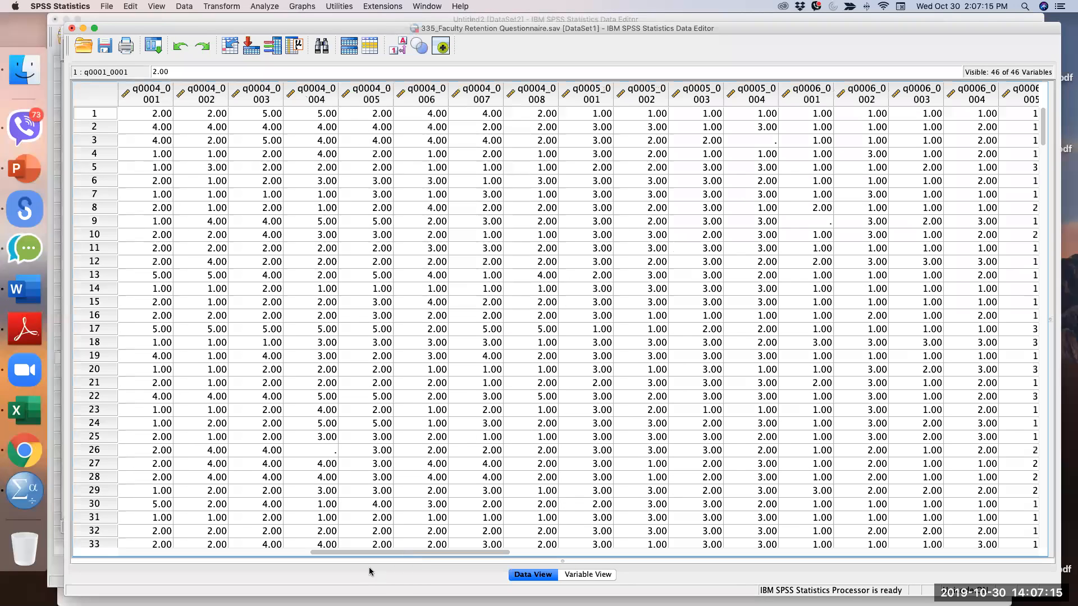
left_click(585, 576)
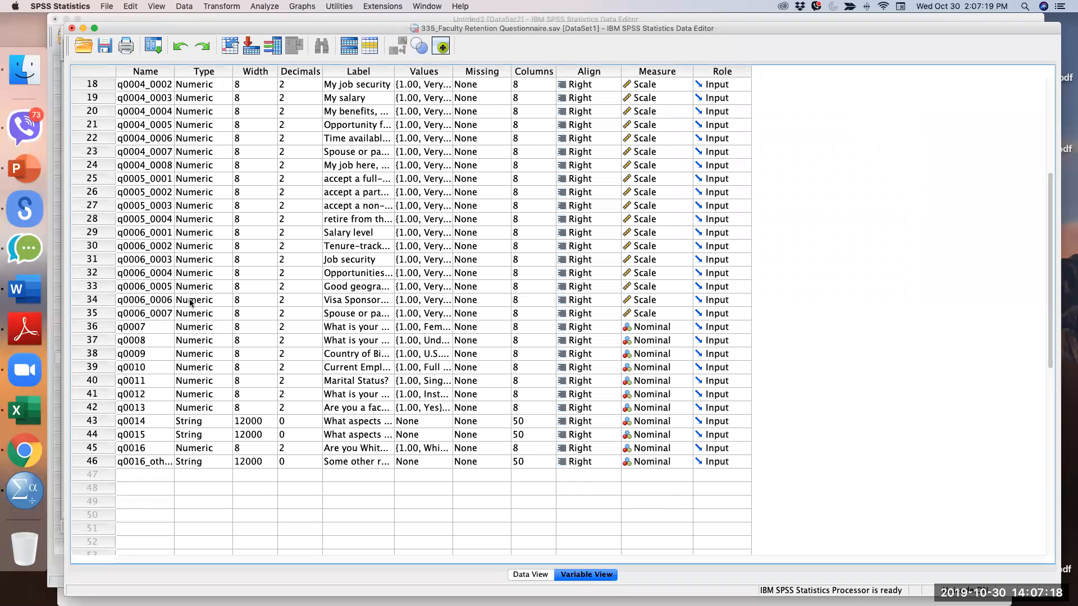
left_click_drag(395, 72, 564, 76)
- Remove the value label 3.00 = "Other" from the gender variable q0007
left_click(429, 330)
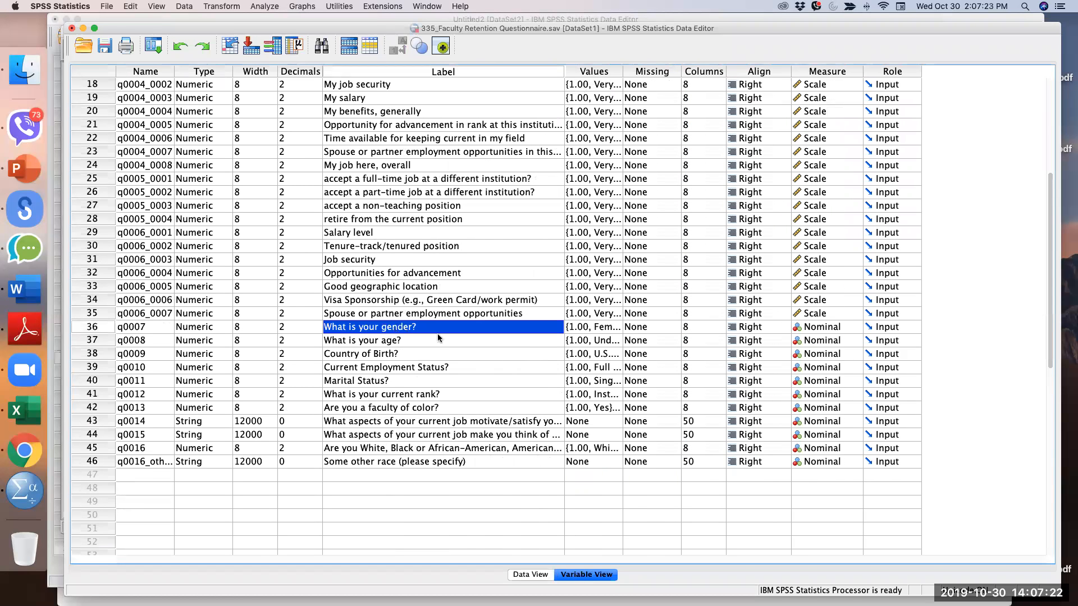
left_click(618, 328)
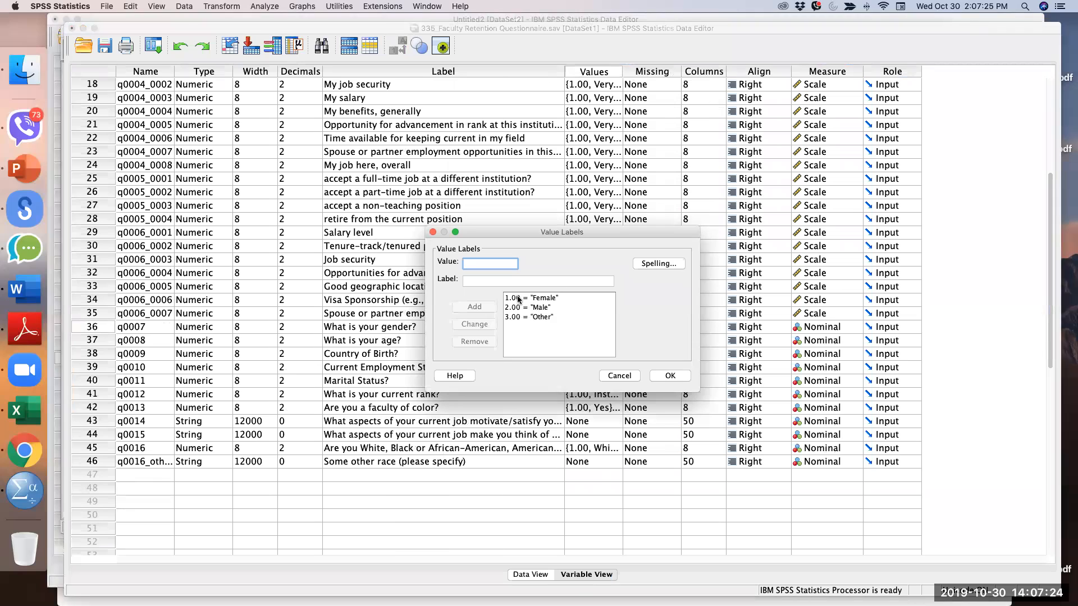
left_click(519, 317)
left_click(488, 342)
left_click(669, 377)
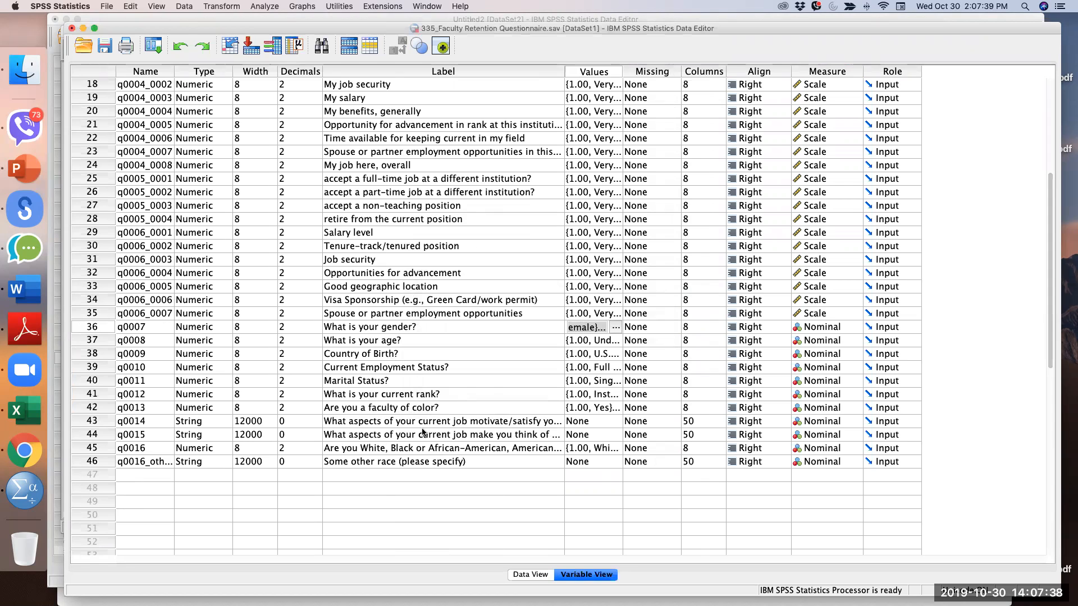
- Start another Frequencies analysis and take the gender variable out of the variables to analyze
left_click(402, 411)
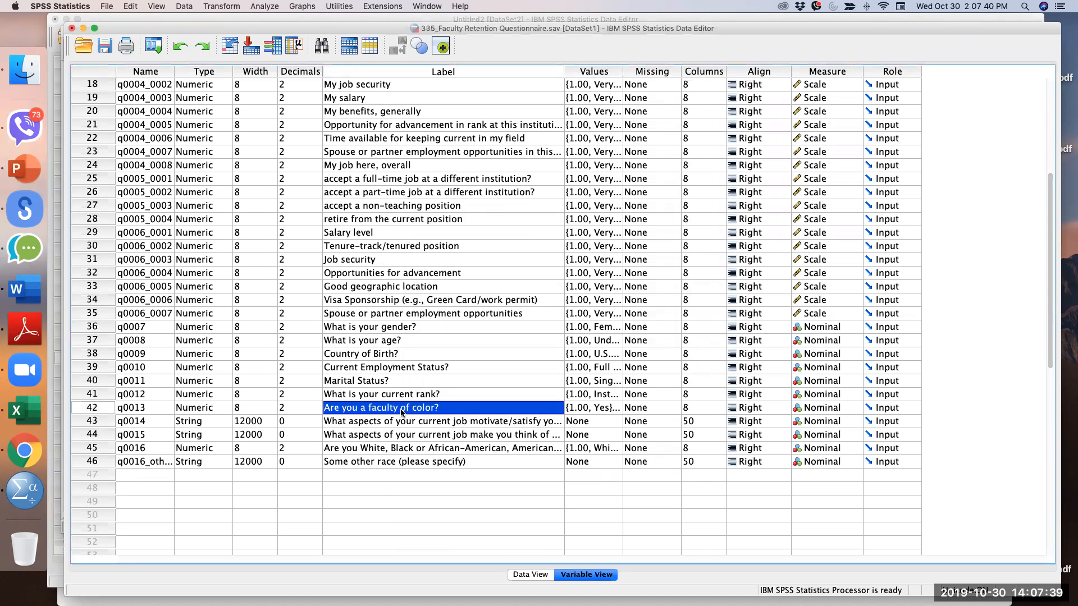
left_click(268, 6)
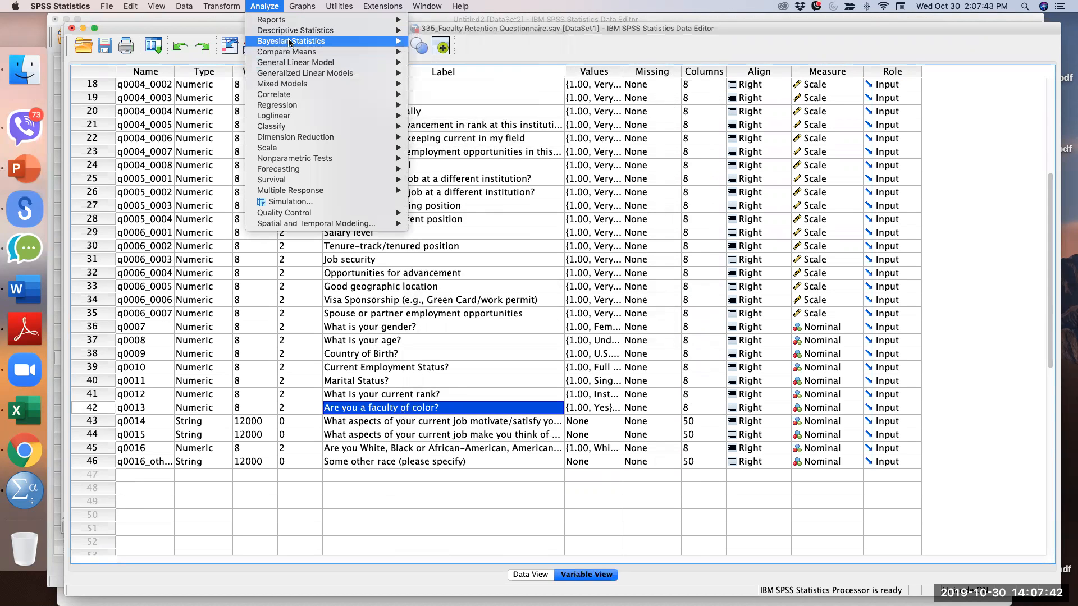
mouse_move(296, 31)
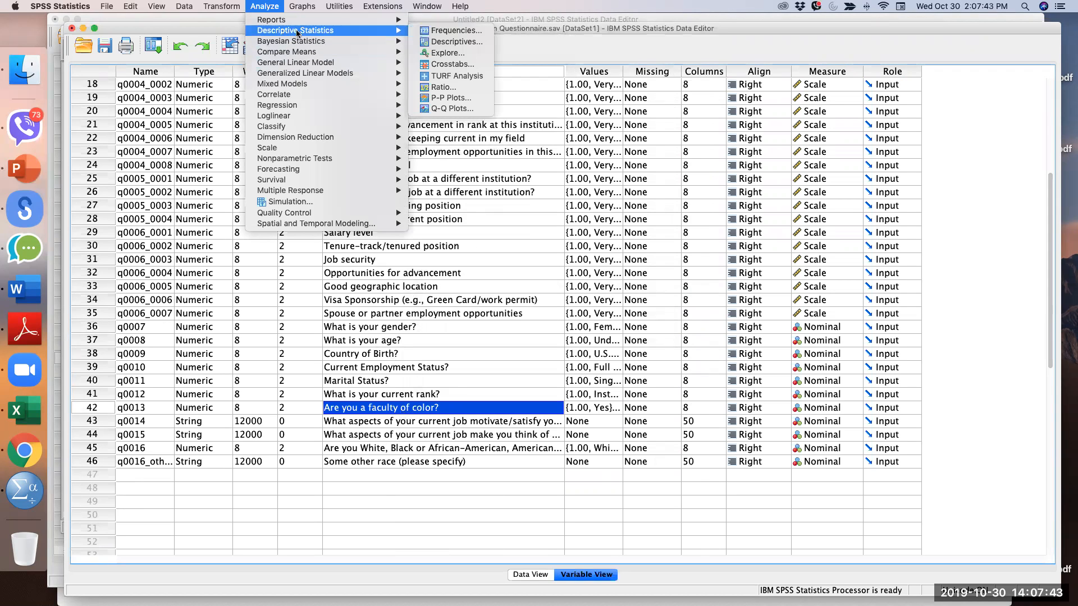
left_click(448, 31)
left_click(543, 279)
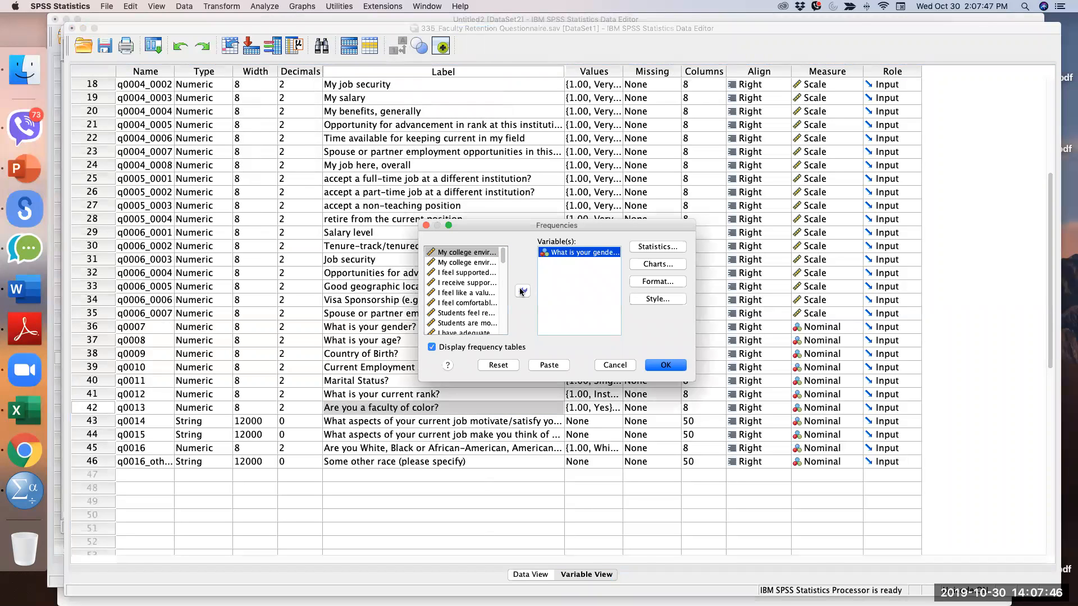
left_click(522, 291)
- Run the Frequencies analysis on "Are you a faculty of color?" and select its frequency table in the output
scroll(477, 325, "down", 3)
scroll(490, 325, "down", 3)
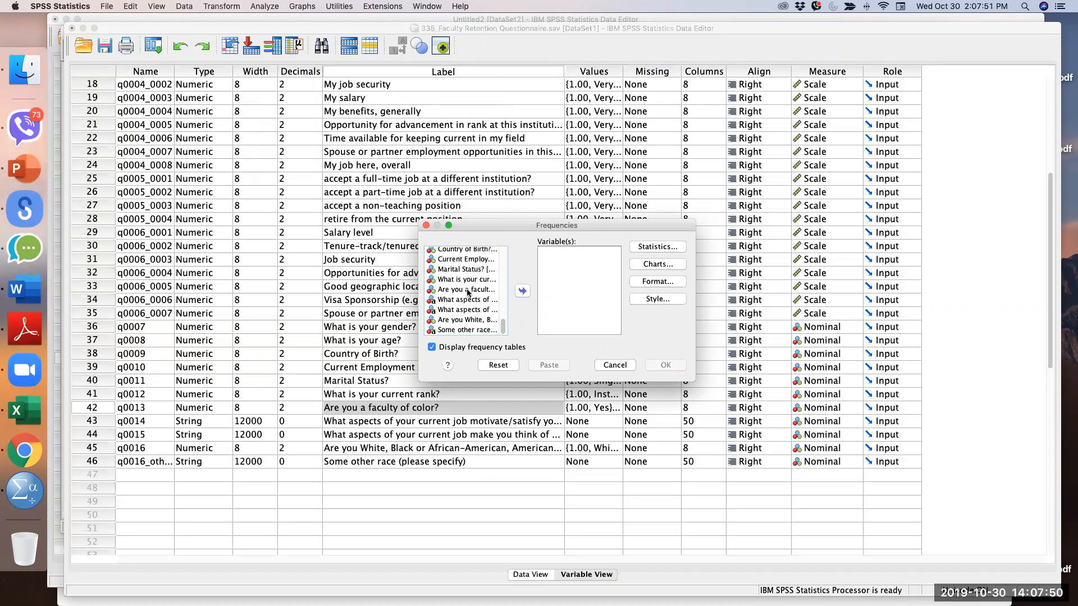
left_click(467, 289)
left_click(522, 291)
left_click(662, 365)
left_click(381, 465)
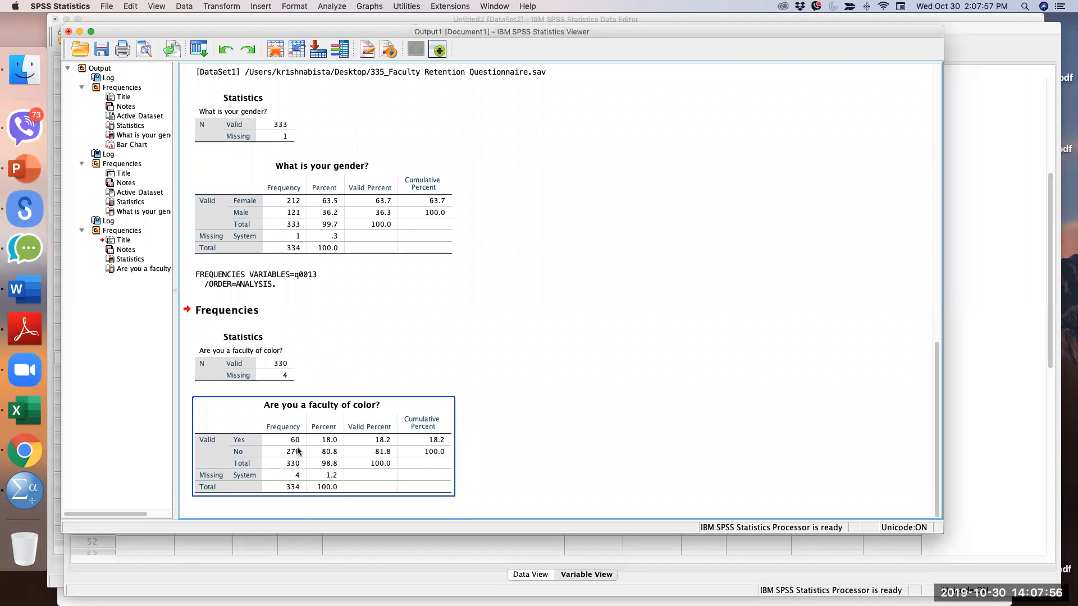